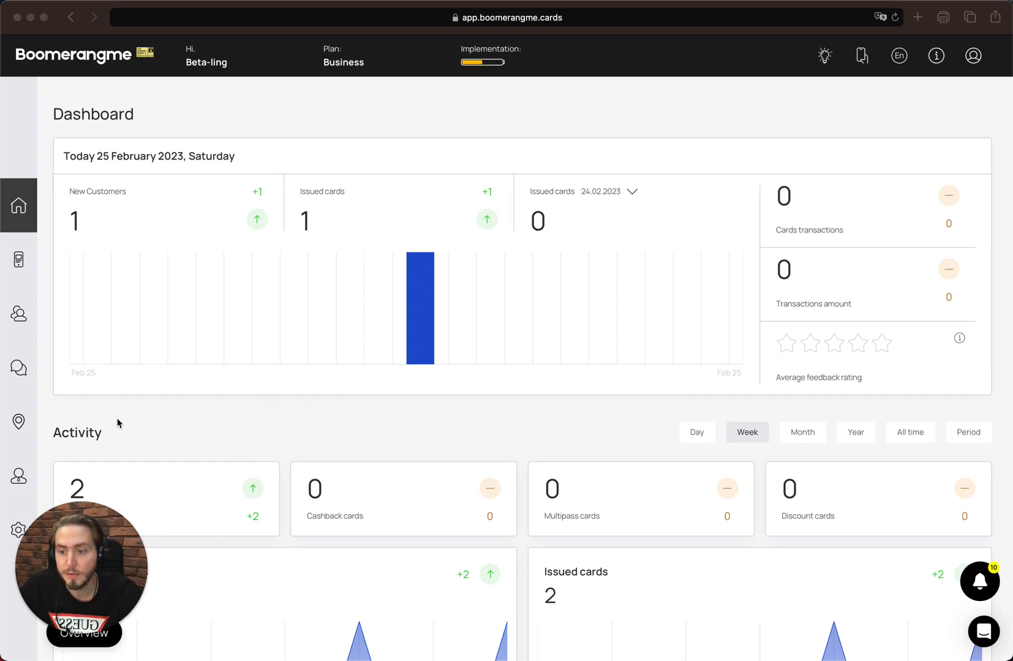
Open the Managers page and bring up a blank Add manager form.
click(24, 472)
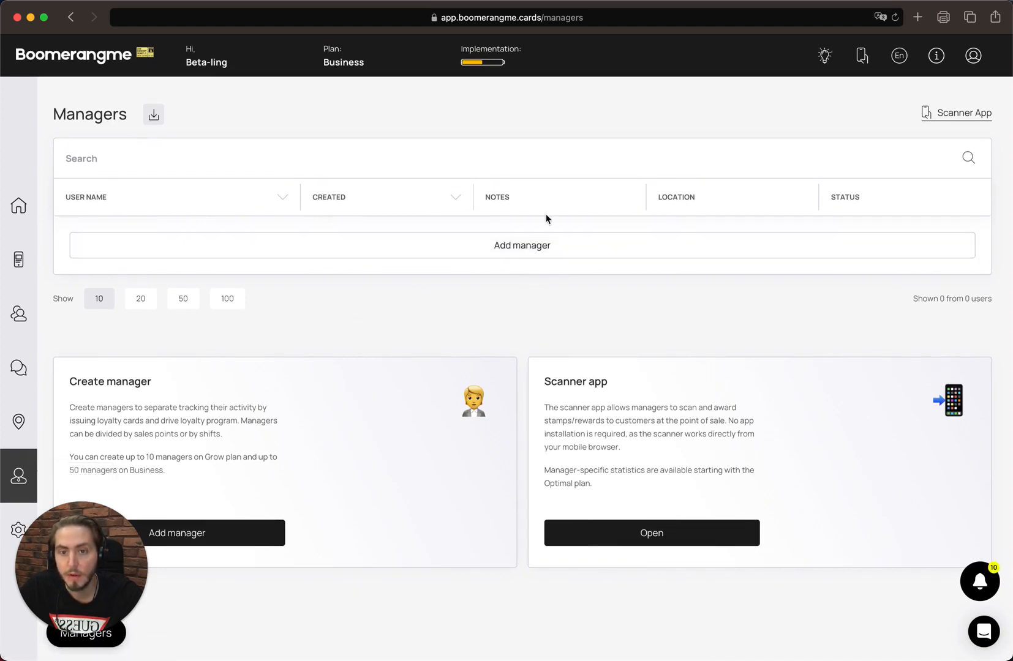
click(555, 254)
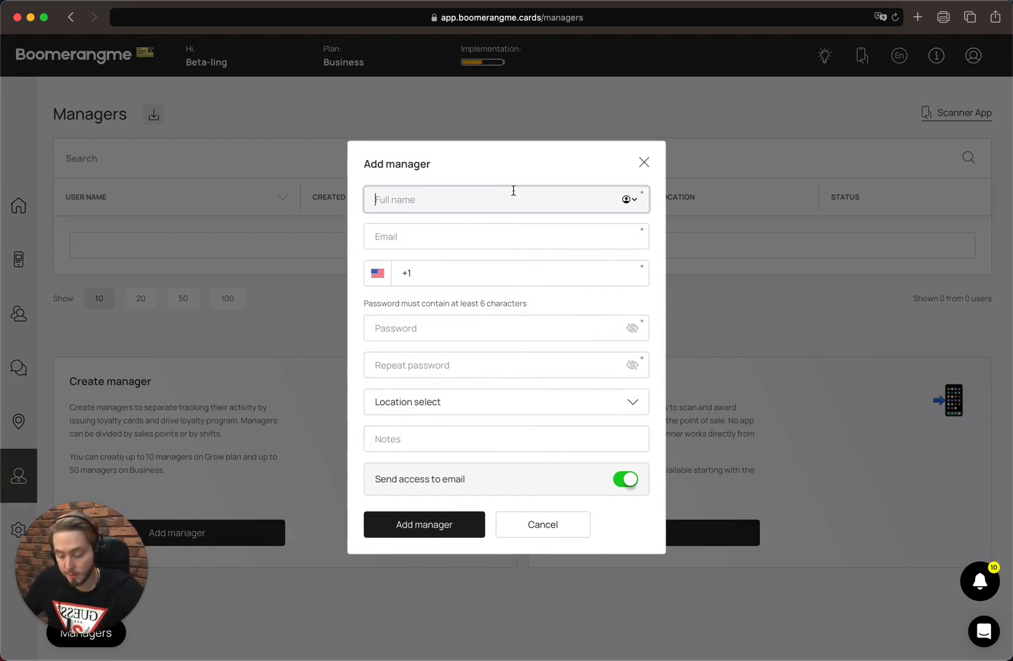
Enter the new manager's full name and e-mail address.
text(Test M)
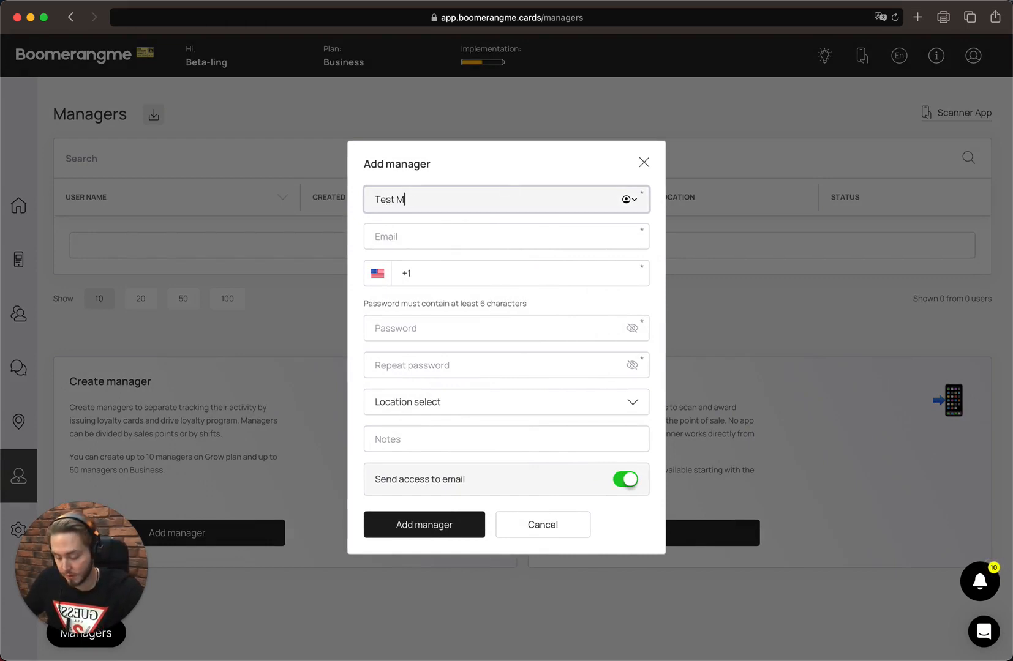
key(BackSpace)
key(BackSpace)
key(BackSpace)
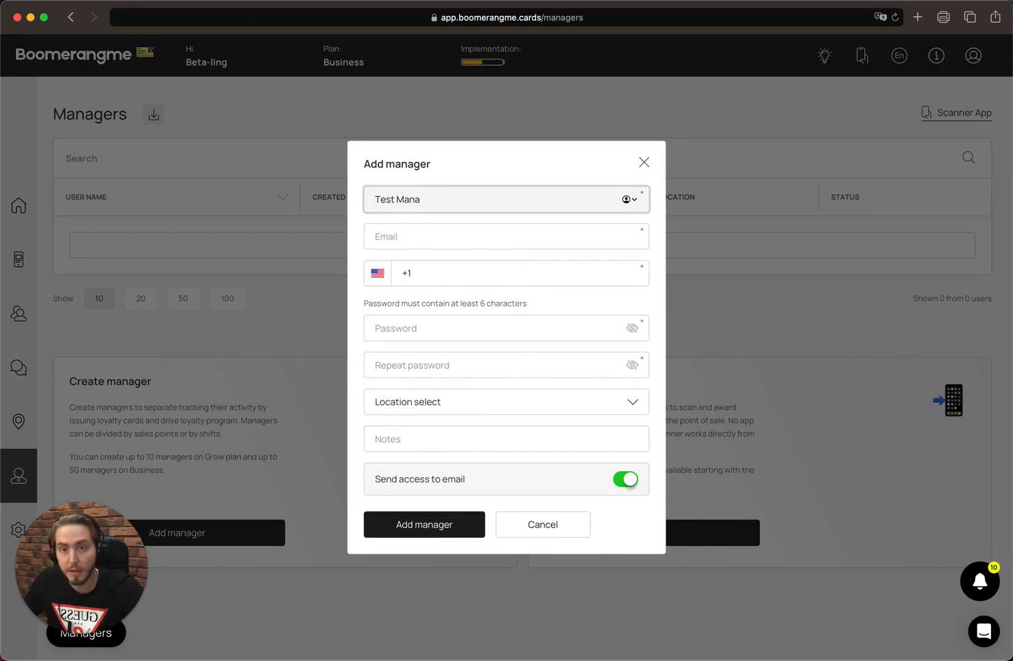
text(ger)
key(Tab)
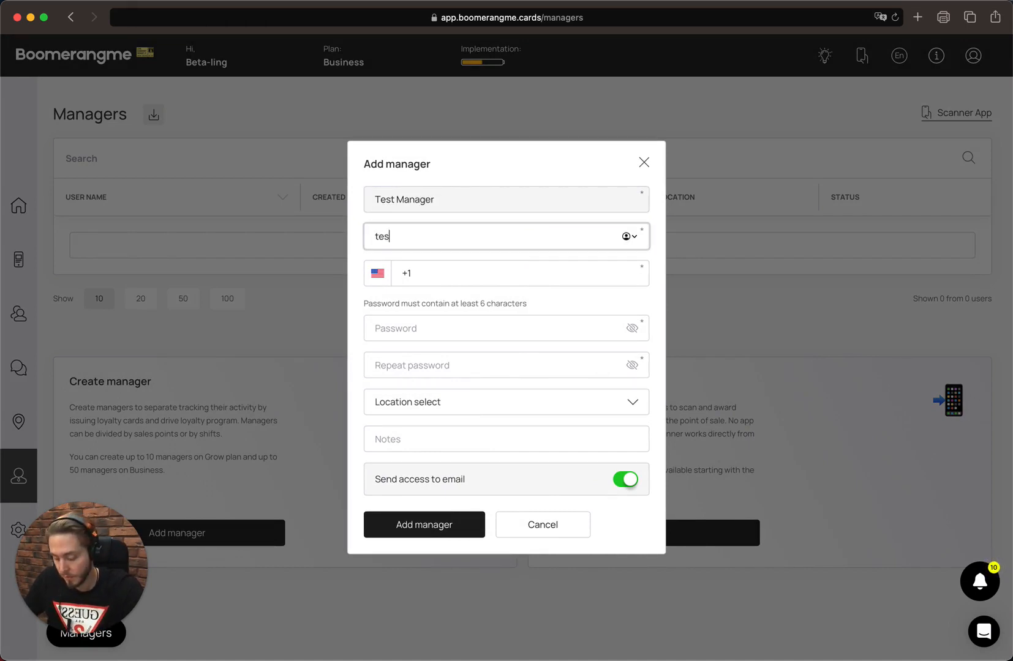
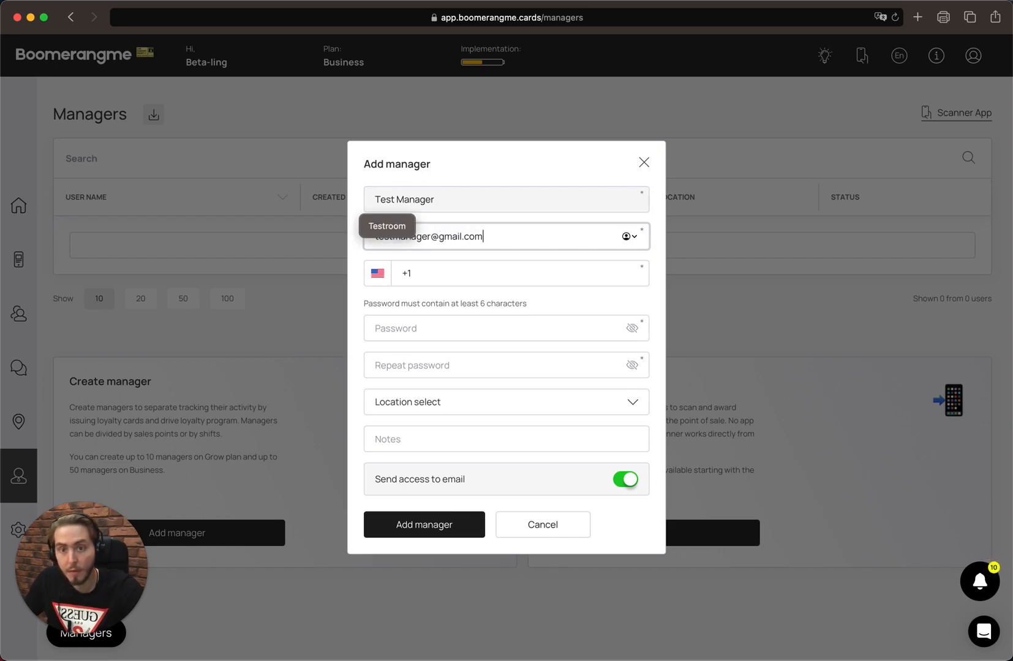
Add the manager's phone number and the same password in both password fields.
click(512, 274)
text(51341234)
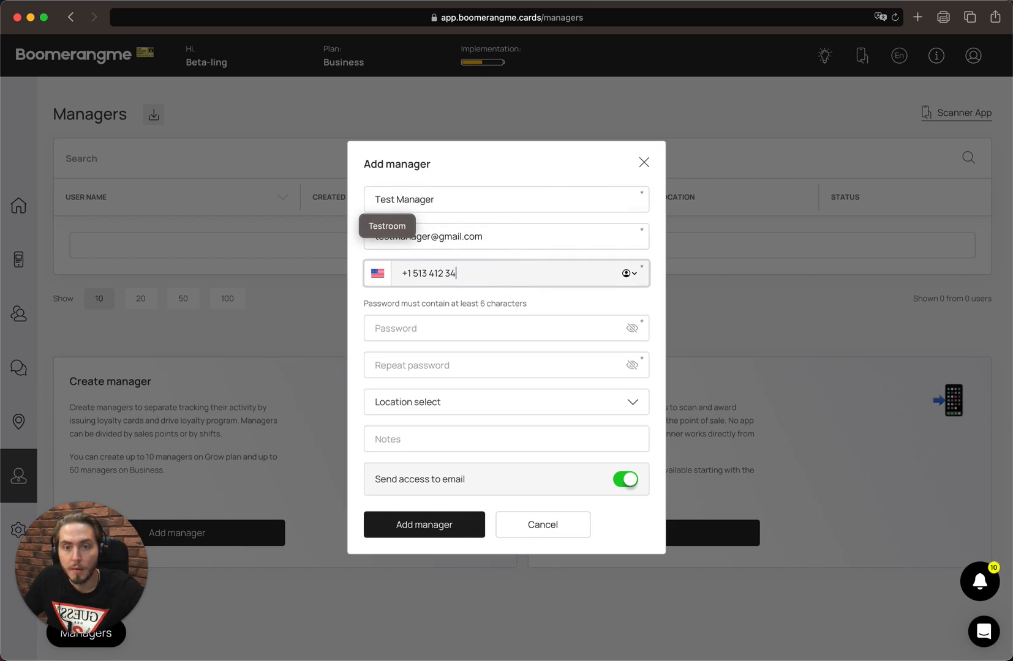
click(458, 325)
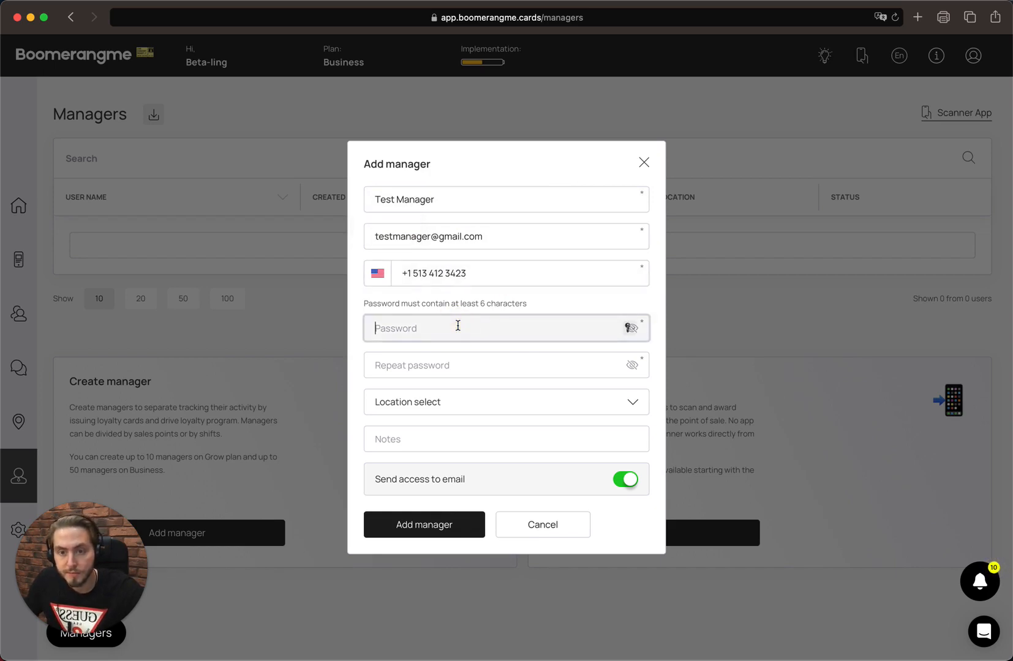
text(1)
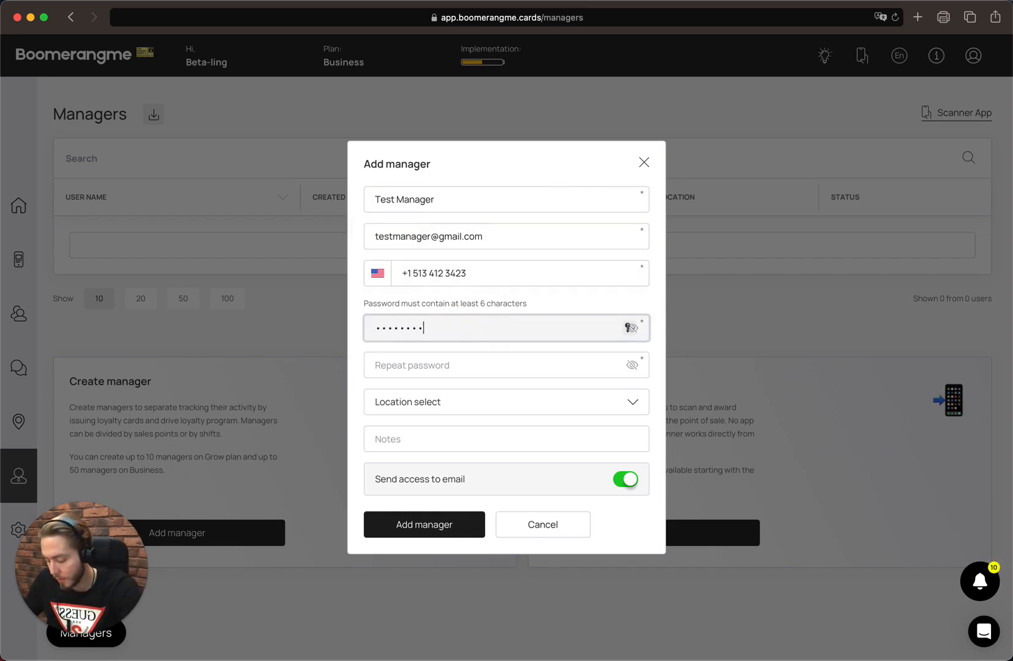
key(Tab)
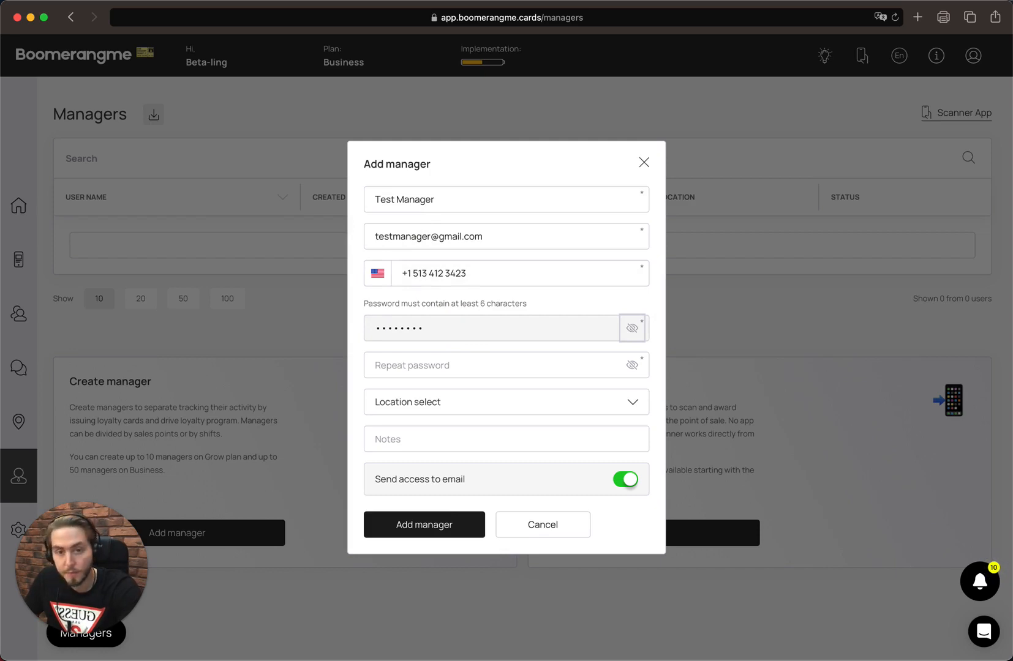
click(464, 373)
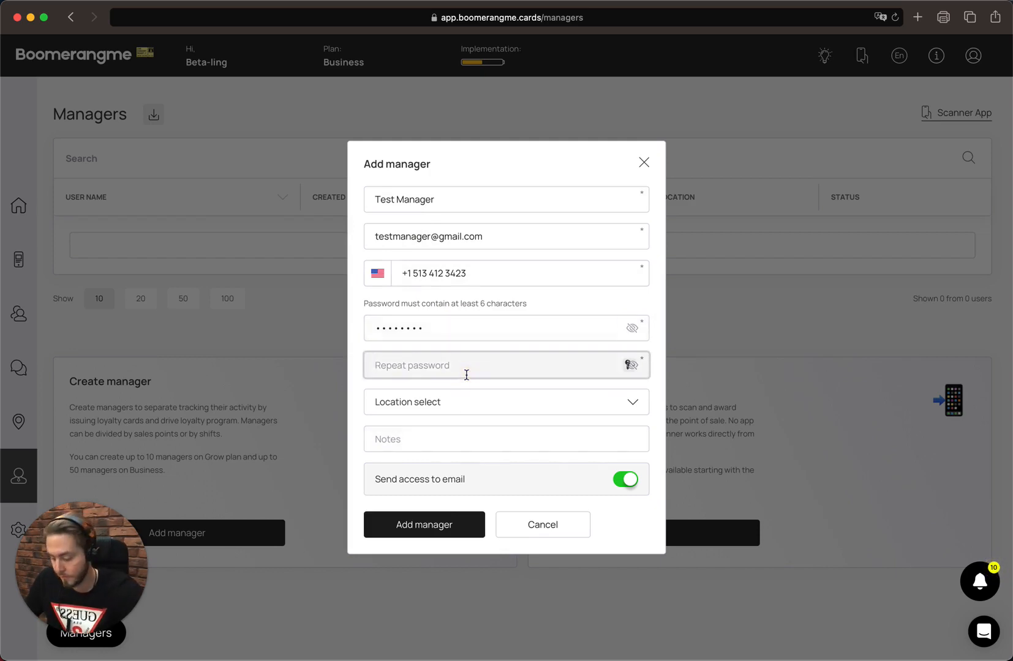
text(12)
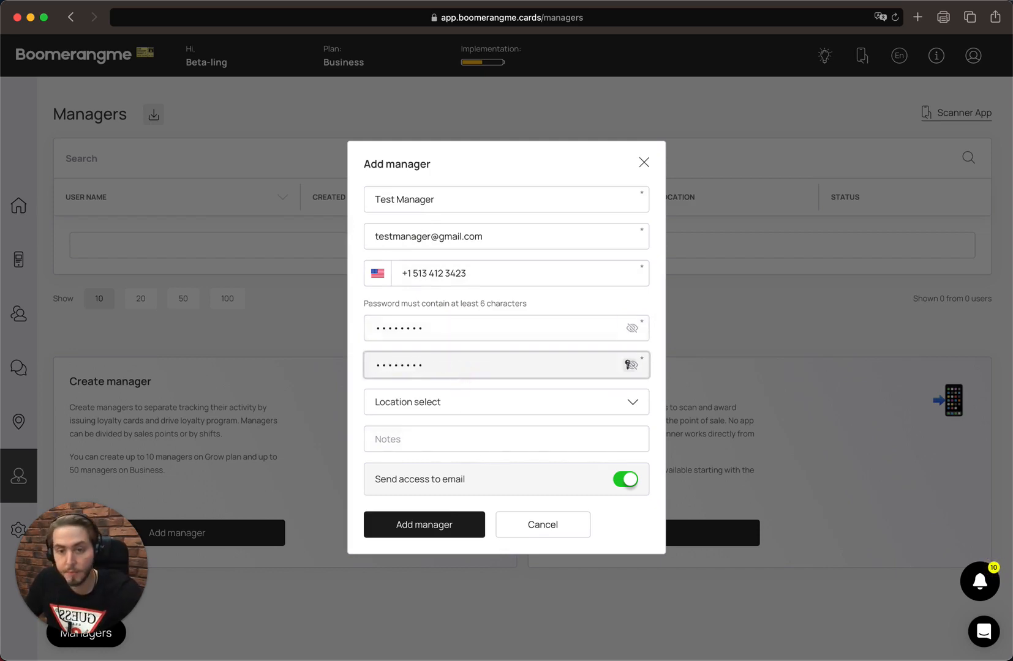
click(513, 403)
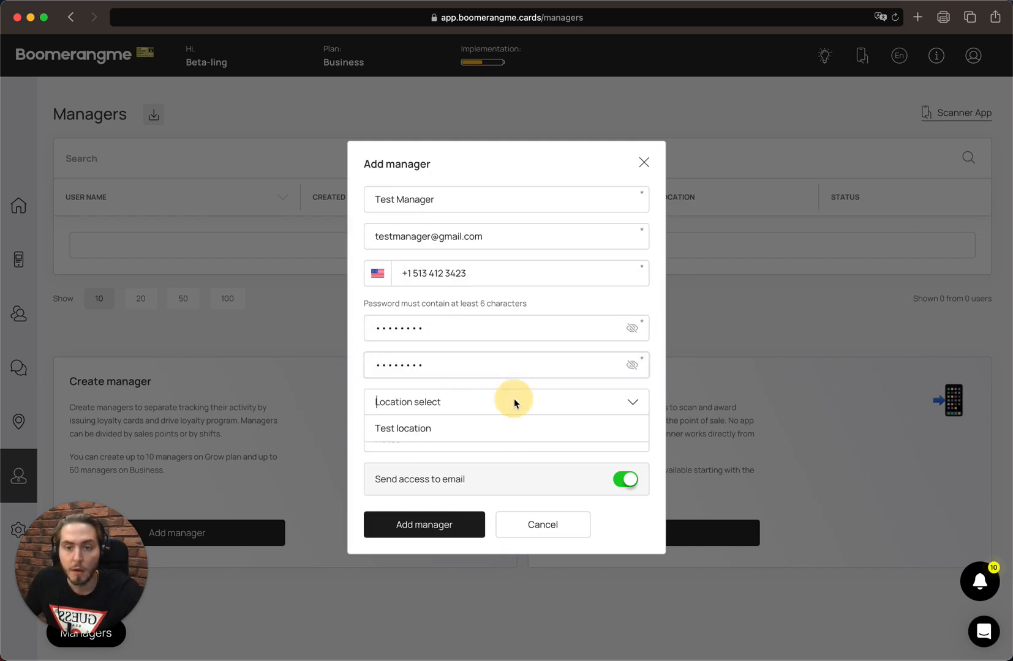
Assign the manager to Test location and add the note 'Test manager'.
click(477, 427)
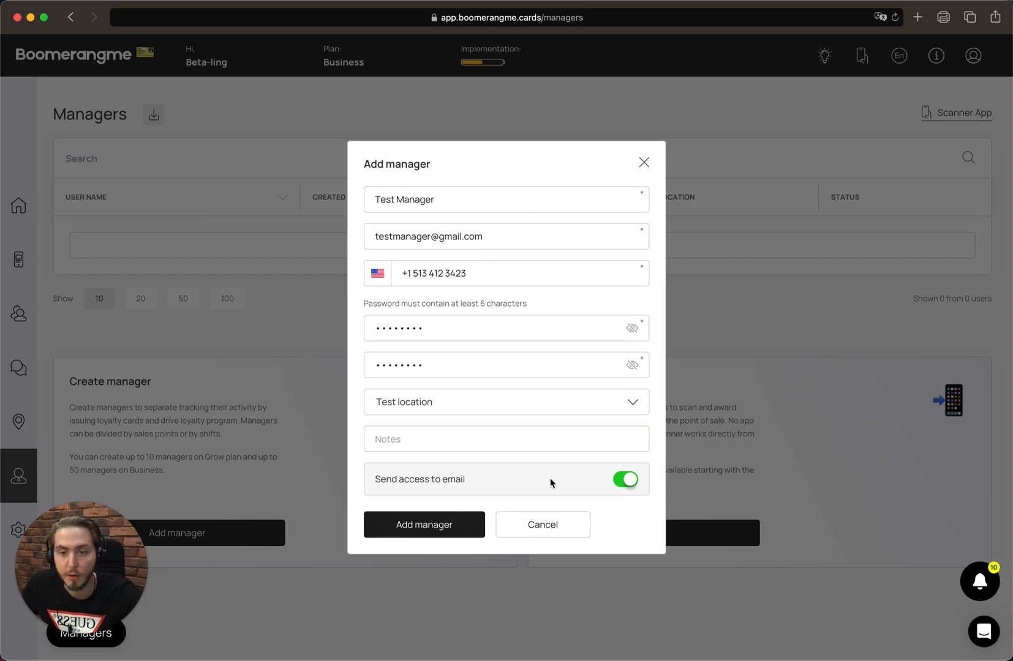
click(514, 436)
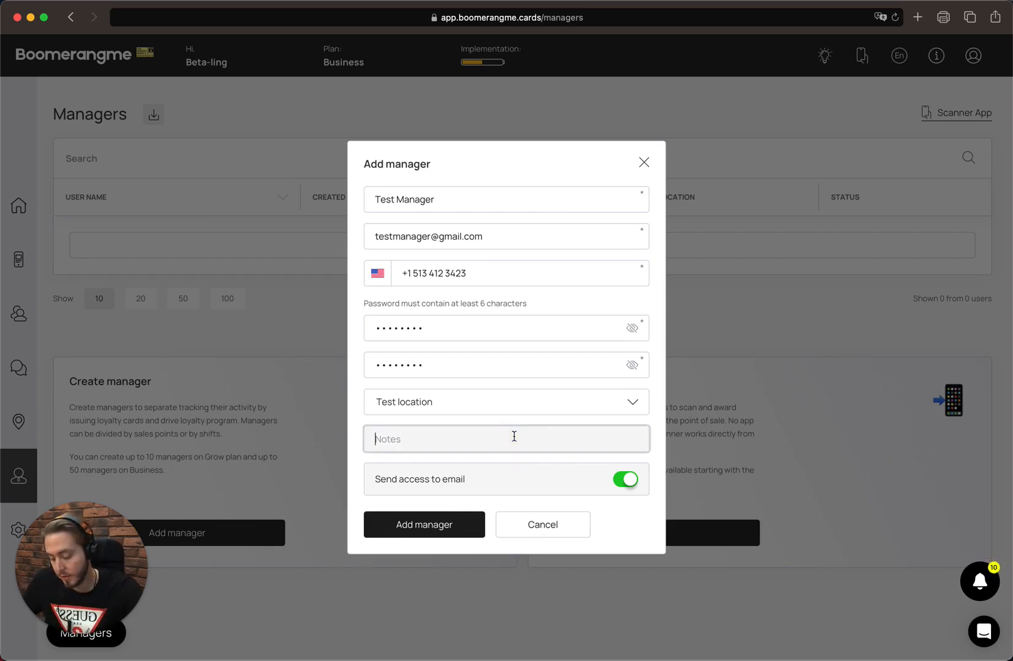
text(Test mana)
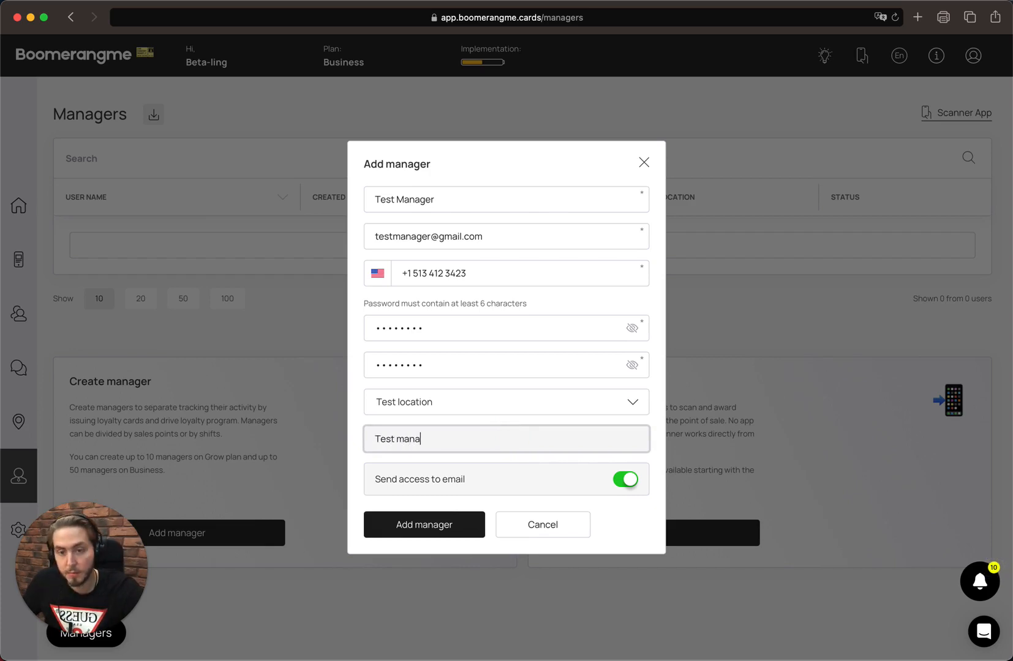
text(ger)
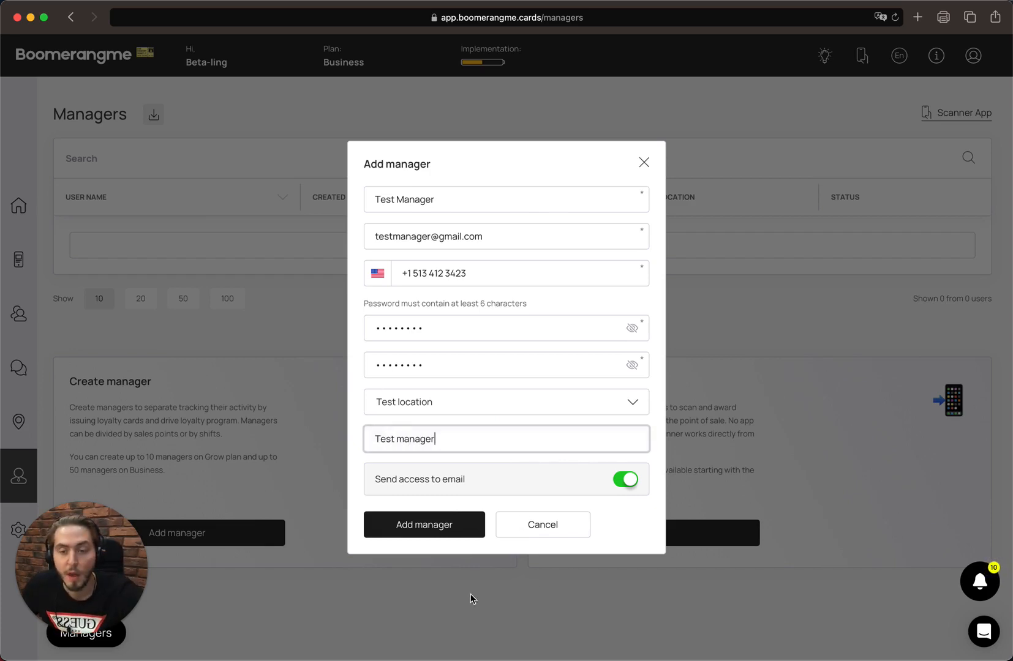
Keep 'Send access to email' switched on and save the new manager.
click(628, 480)
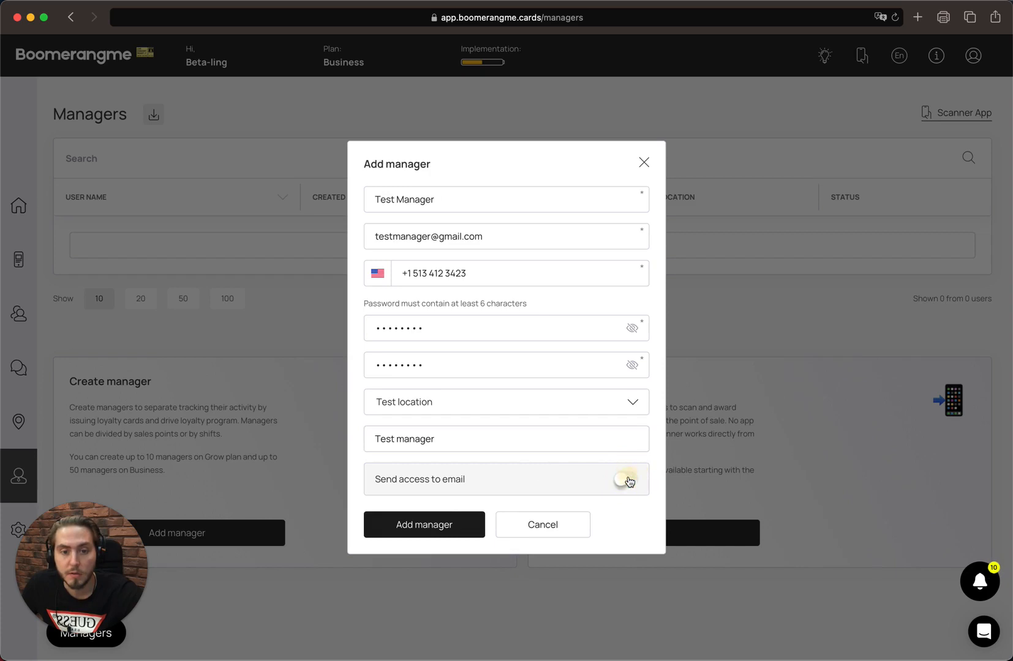
click(626, 480)
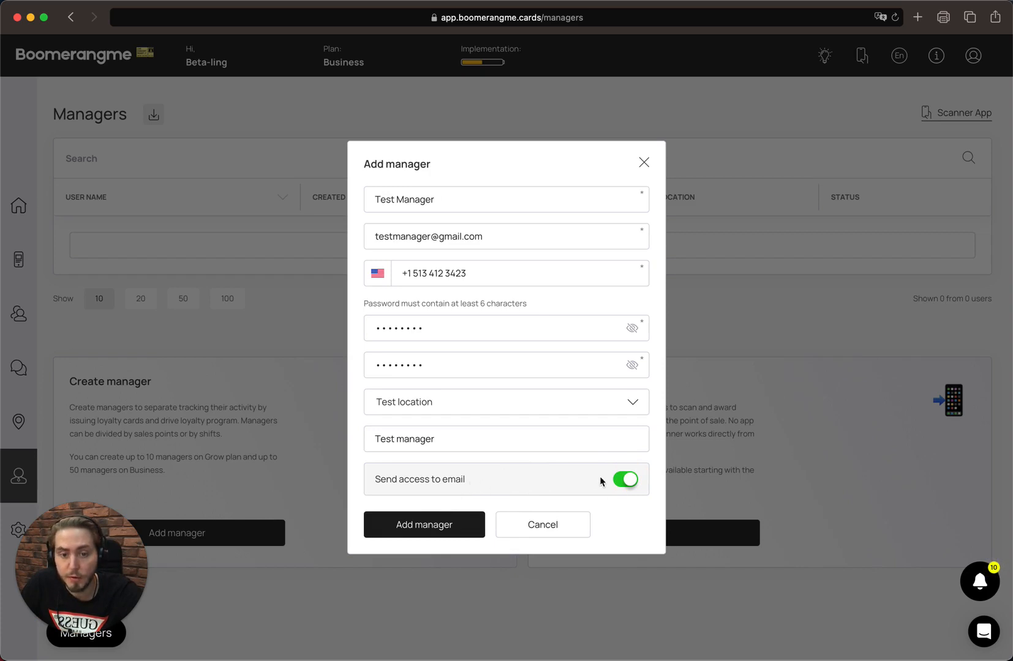
click(625, 481)
click(626, 479)
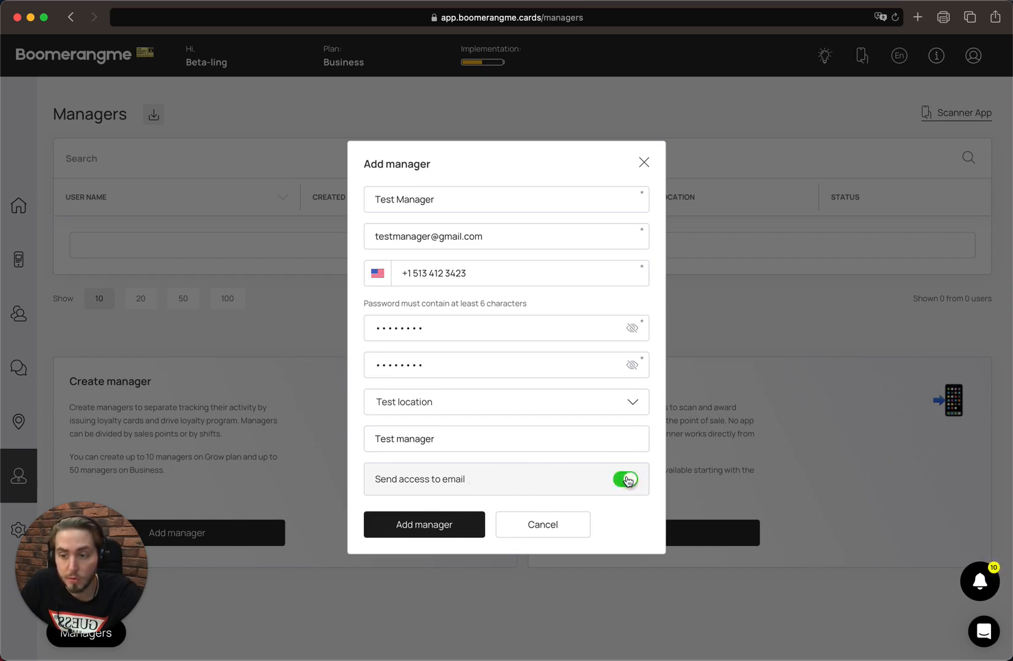
click(626, 480)
click(626, 480)
click(580, 475)
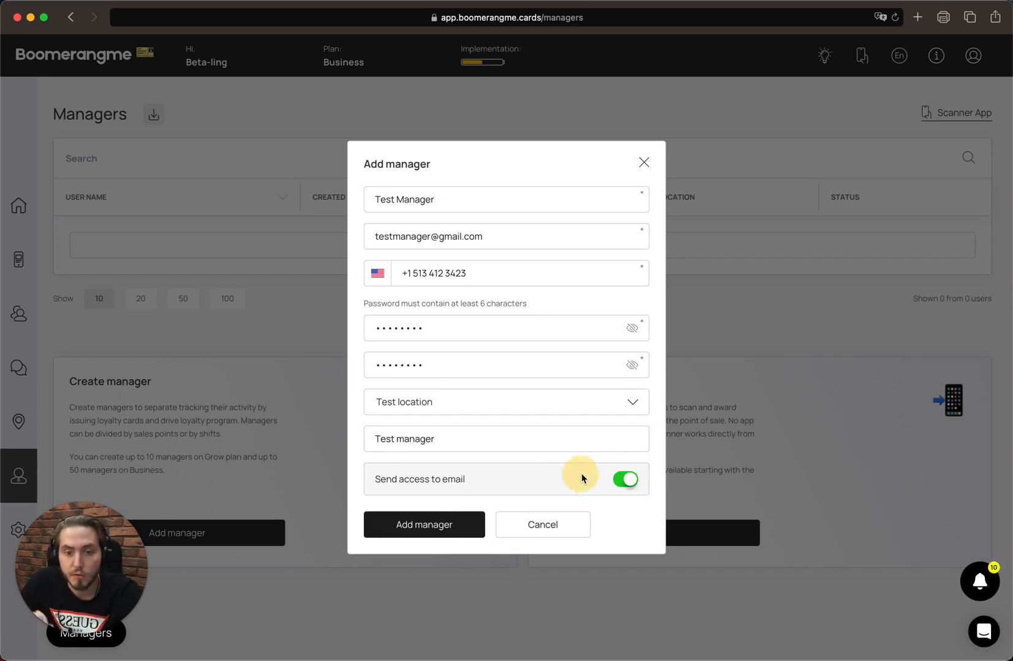
click(438, 521)
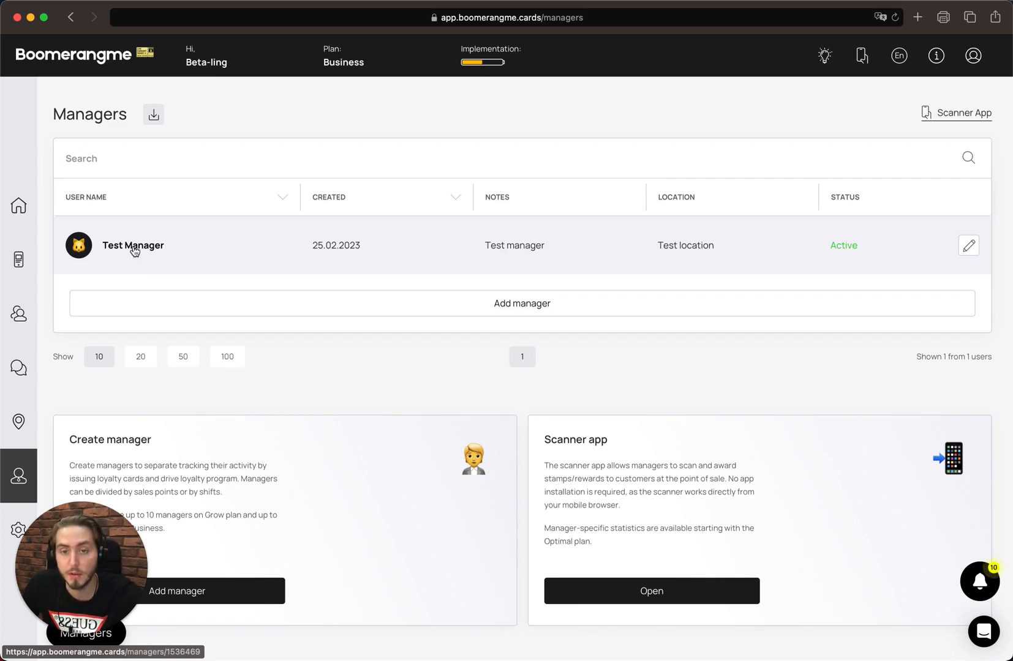
click(134, 248)
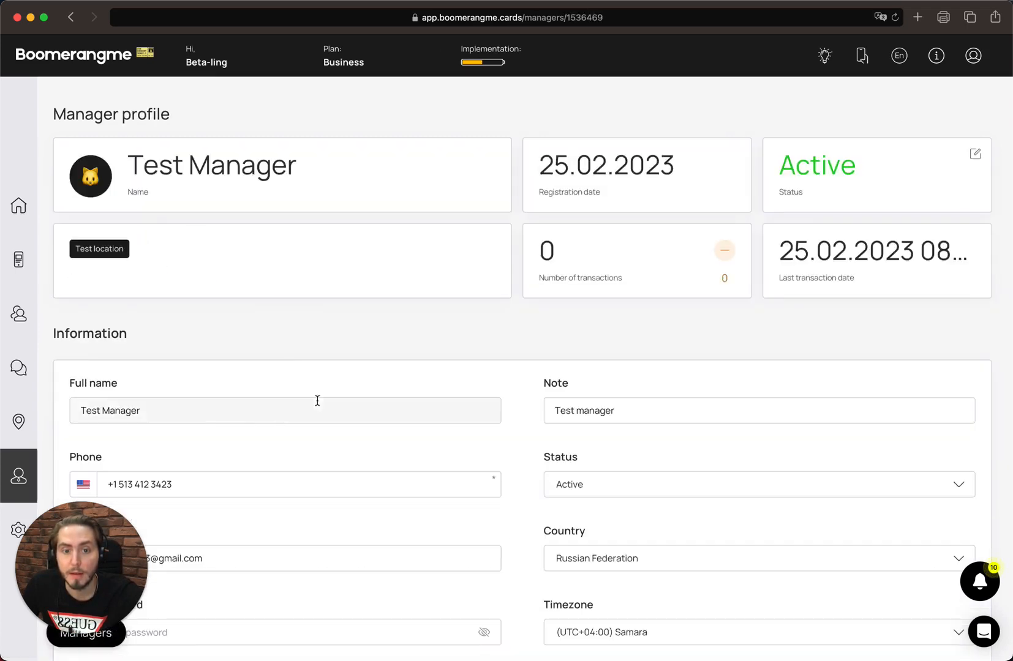
scroll(343, 368, down, 2)
scroll(343, 368, up, 2)
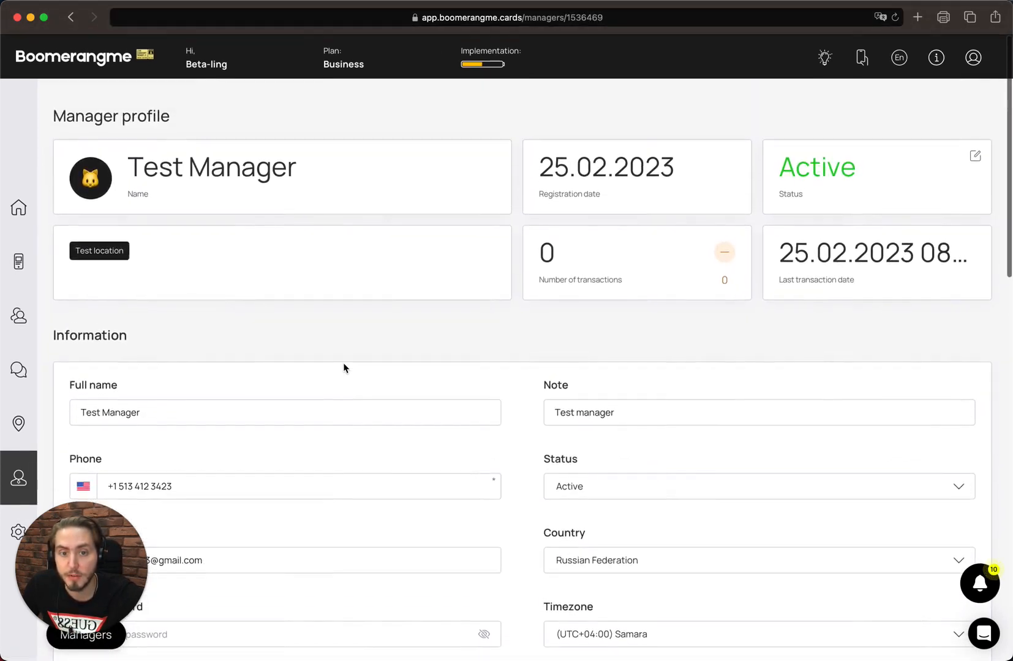
super+click(862, 56)
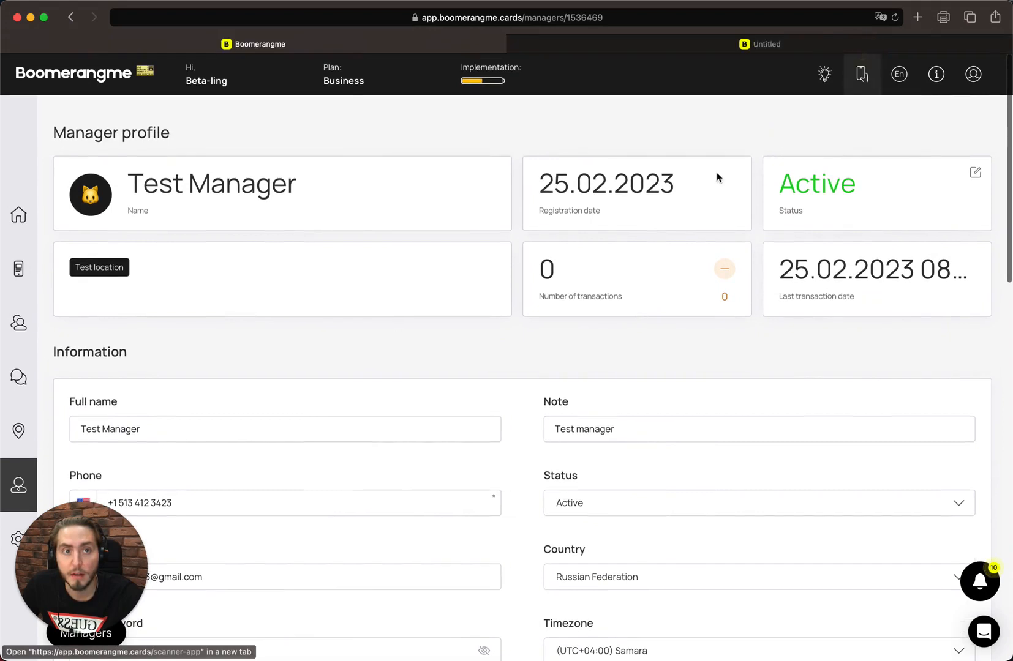
click(709, 48)
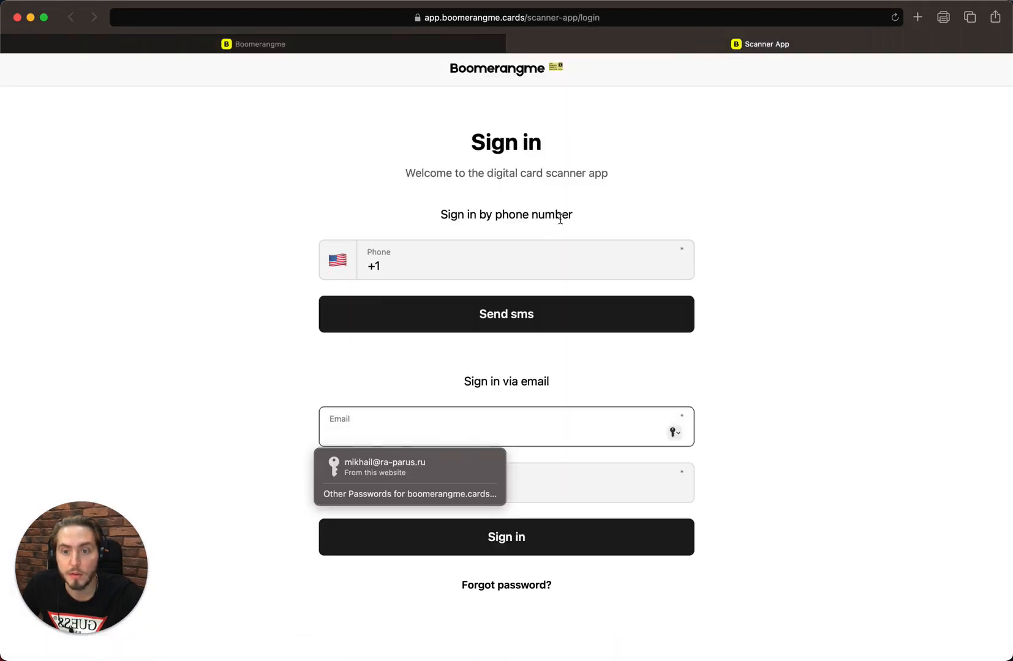
click(599, 196)
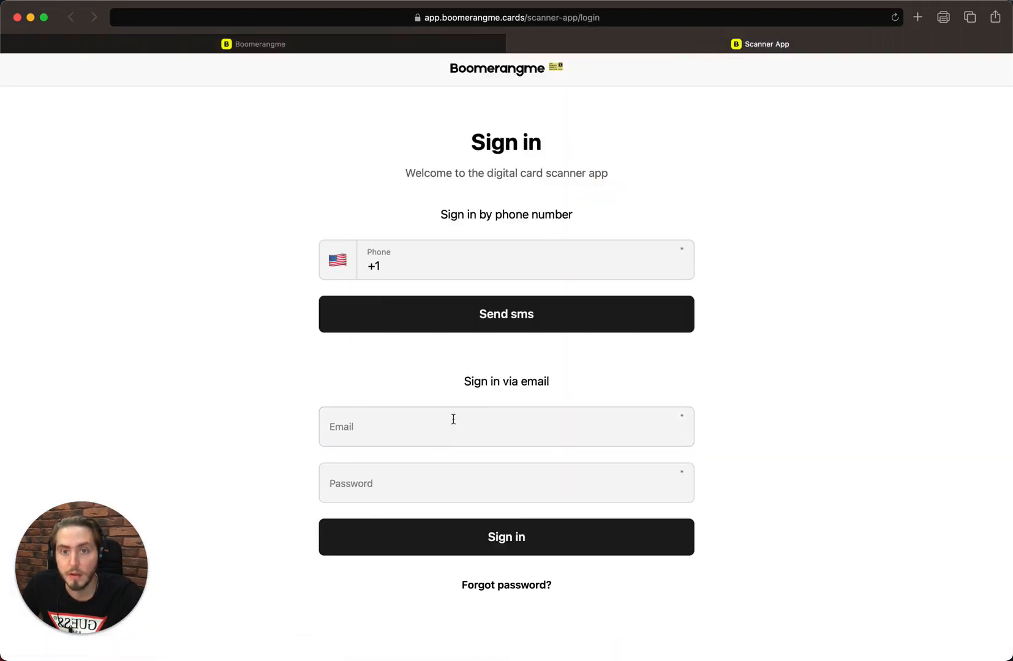
click(485, 464)
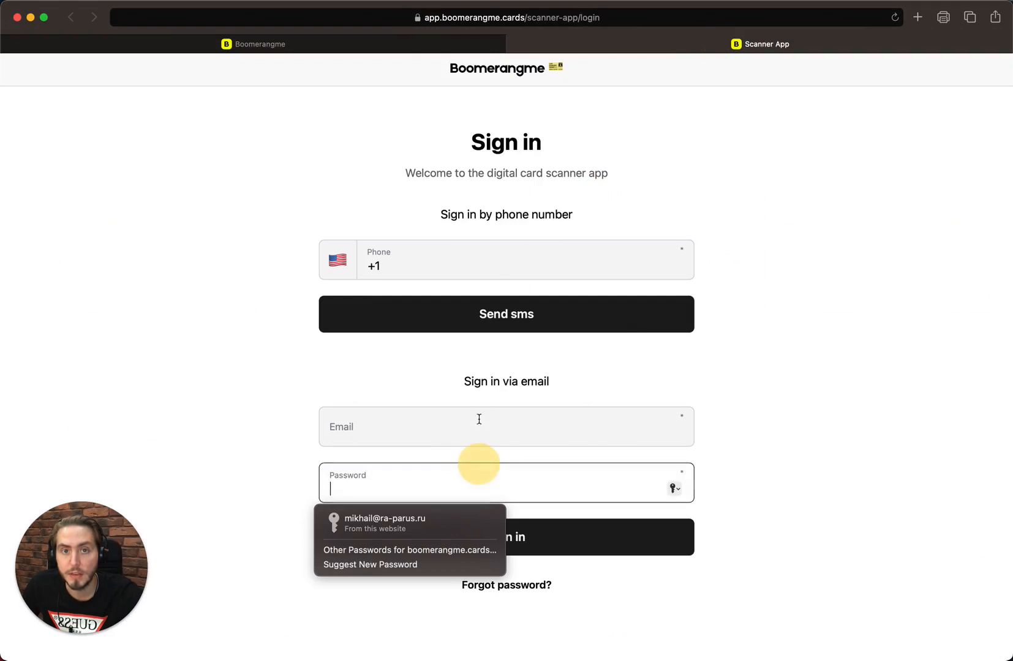
click(447, 16)
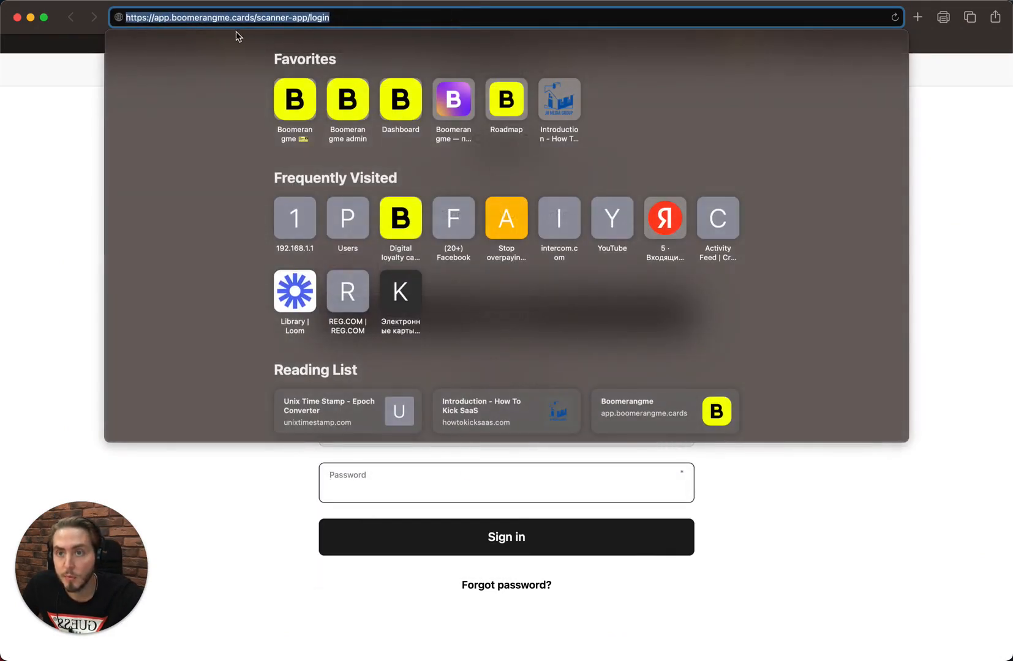
click(273, 19)
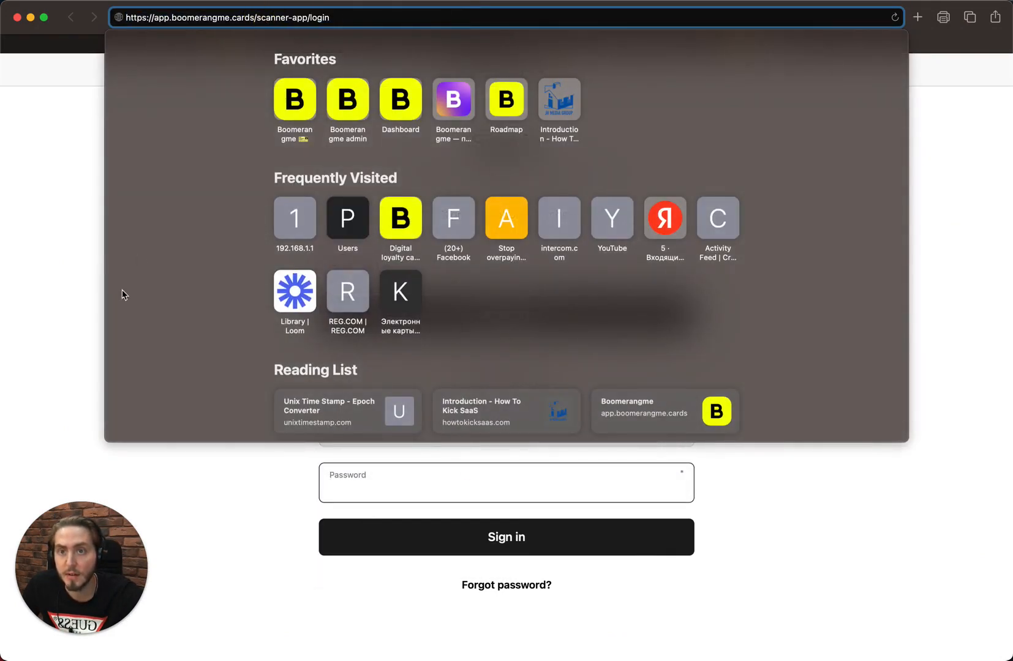
click(38, 397)
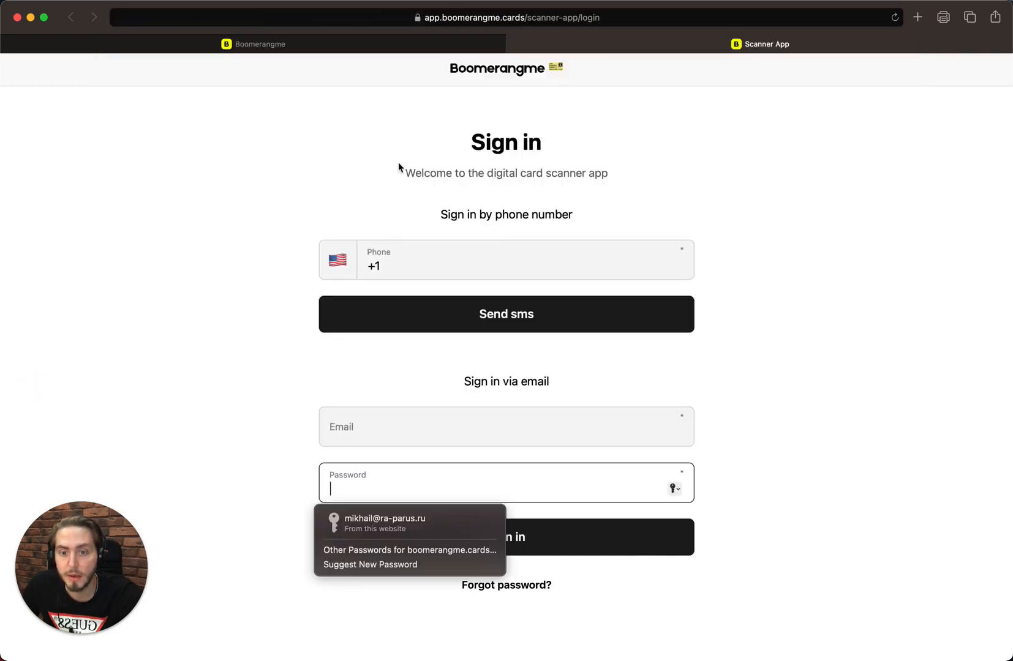
click(393, 42)
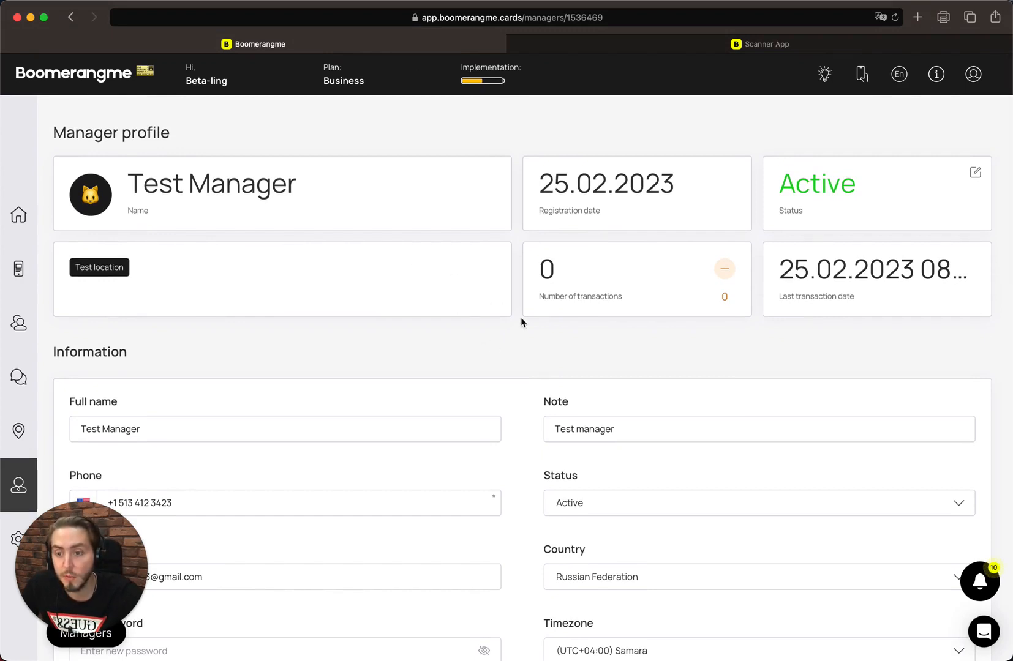
scroll(486, 349, down, 10)
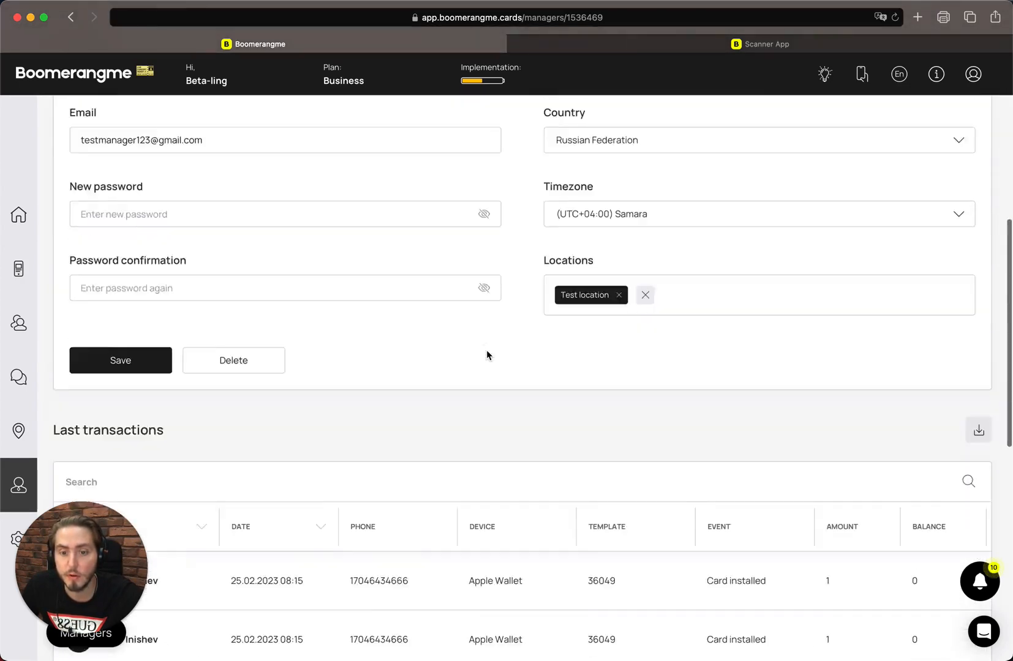
scroll(486, 350, down, 5)
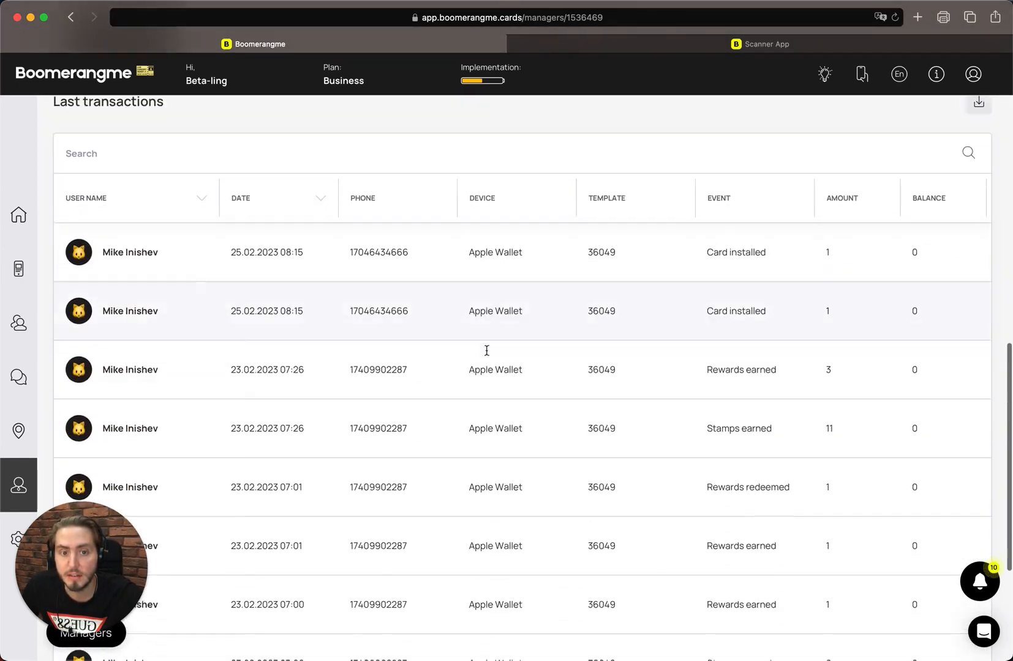
scroll(486, 351, down, 3)
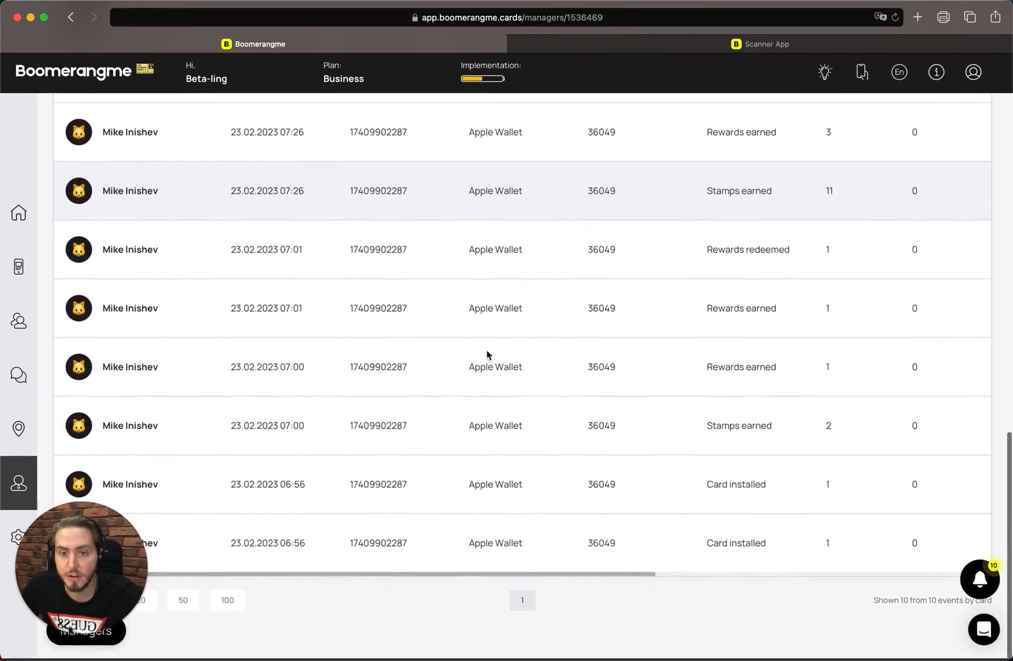
scroll(487, 352, up, 5)
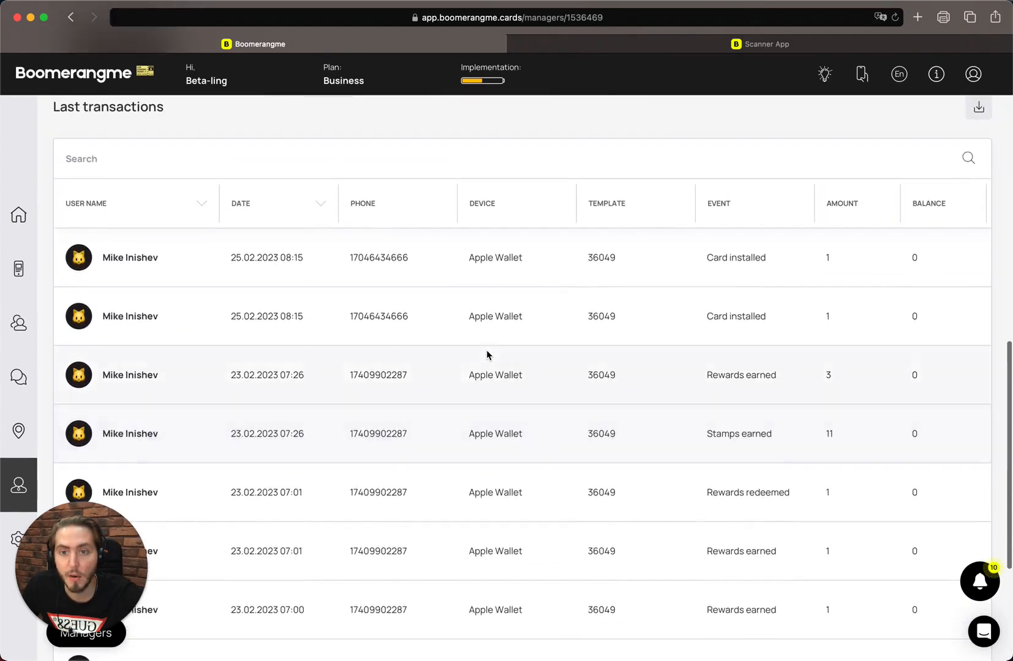
scroll(486, 354, up, 1)
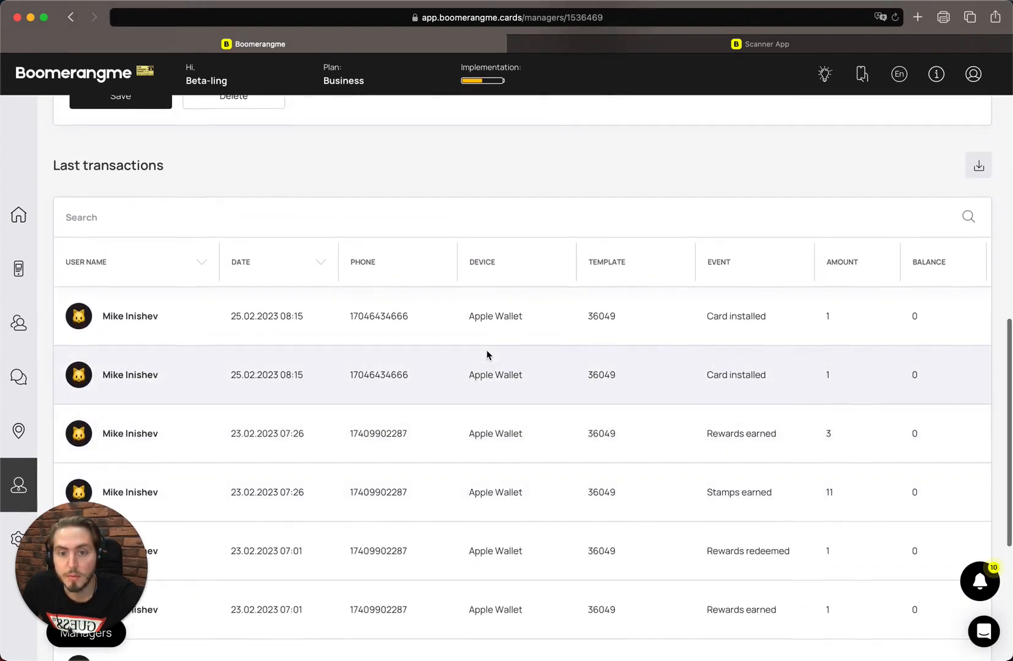
scroll(488, 353, up, 6)
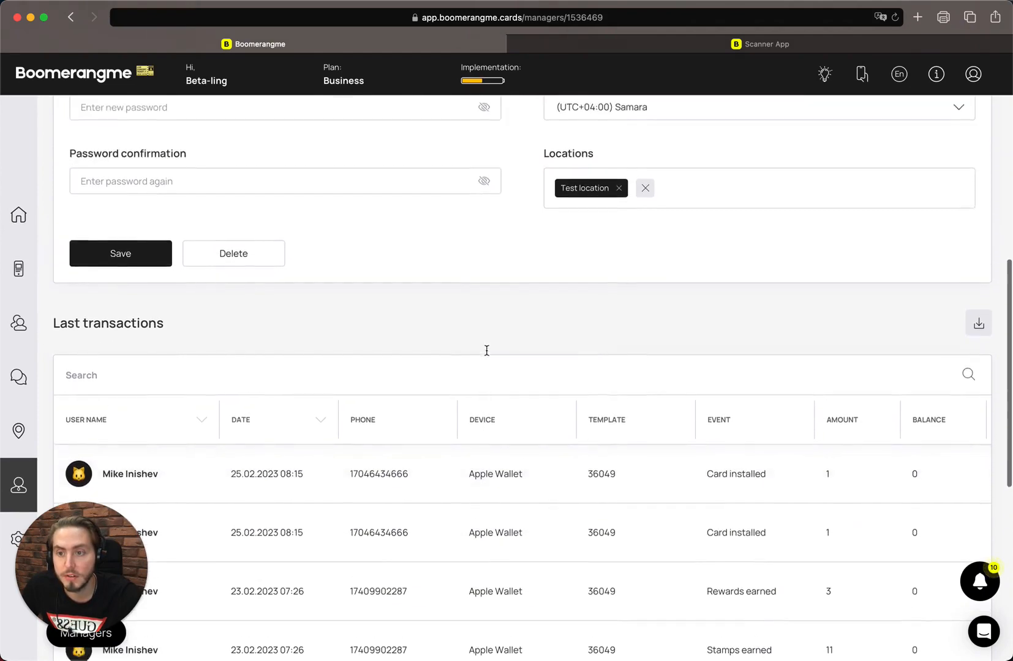
scroll(487, 350, up, 9)
scroll(486, 350, down, 20)
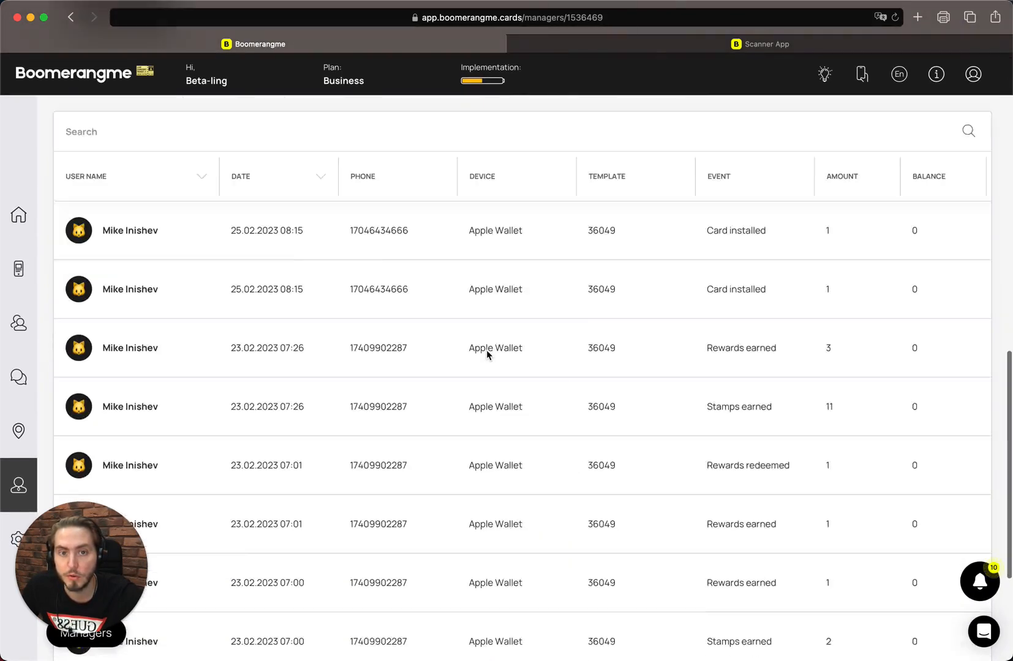
scroll(487, 354, up, 20)
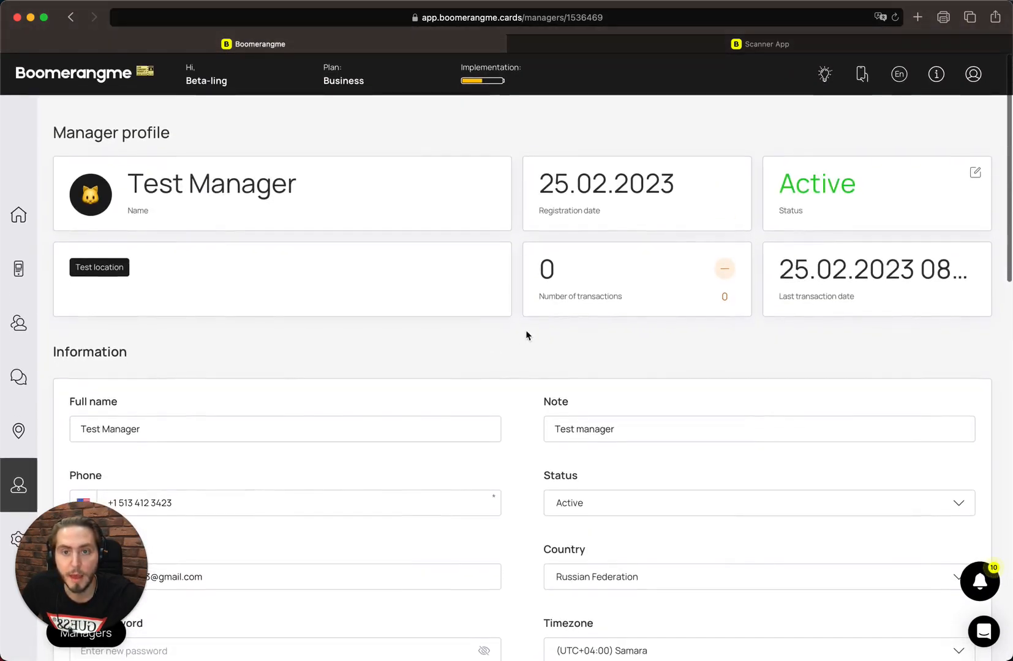
scroll(792, 262, down, 13)
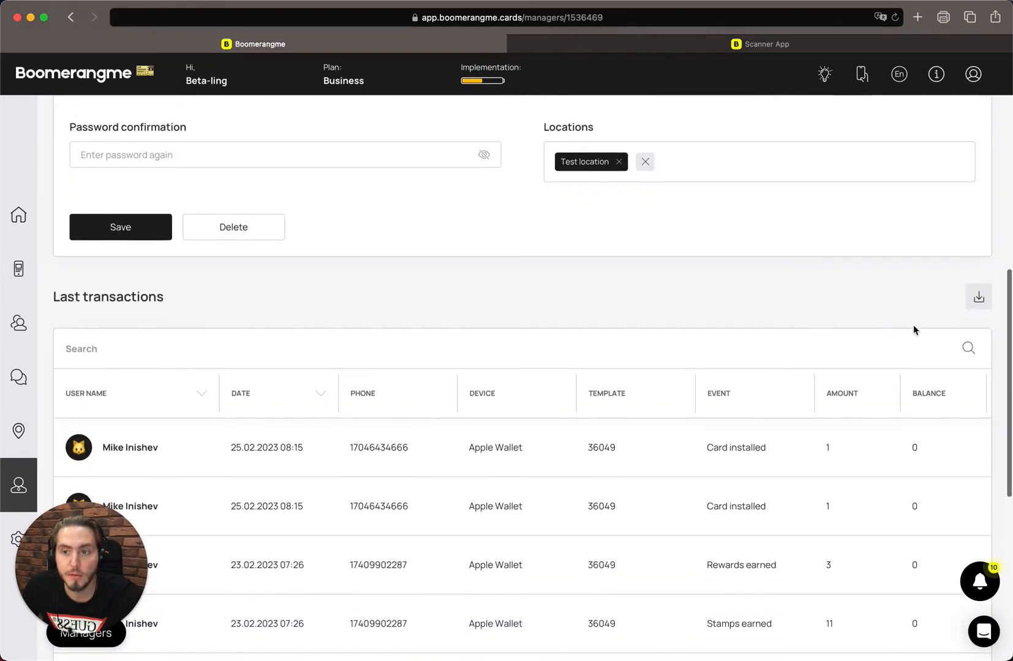
Download the manager's Last transactions list and return to the top of the profile.
click(978, 299)
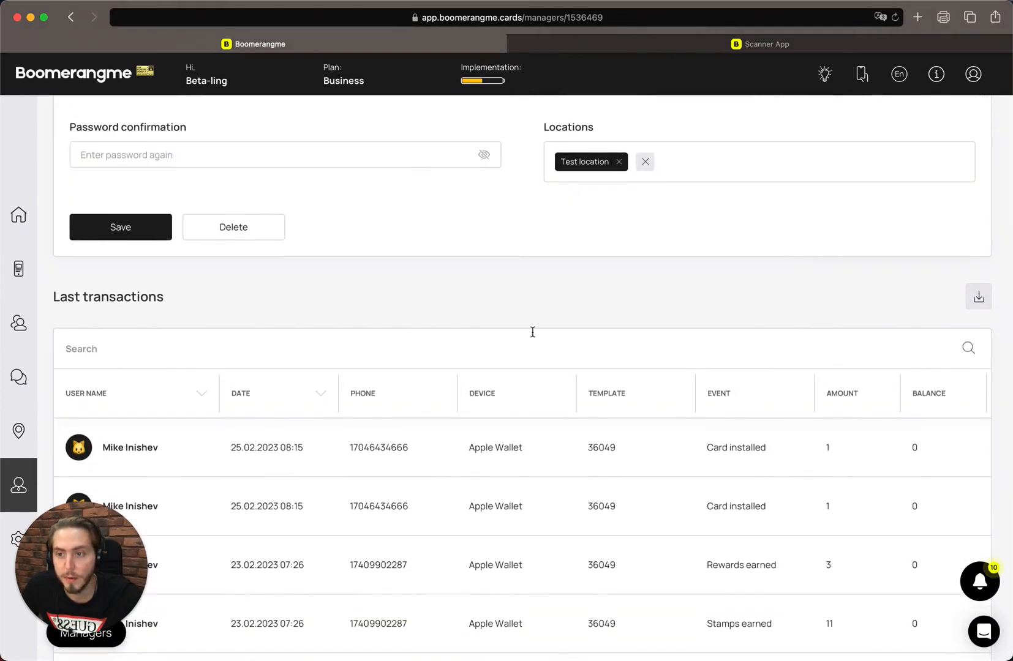
scroll(533, 332, up, 5)
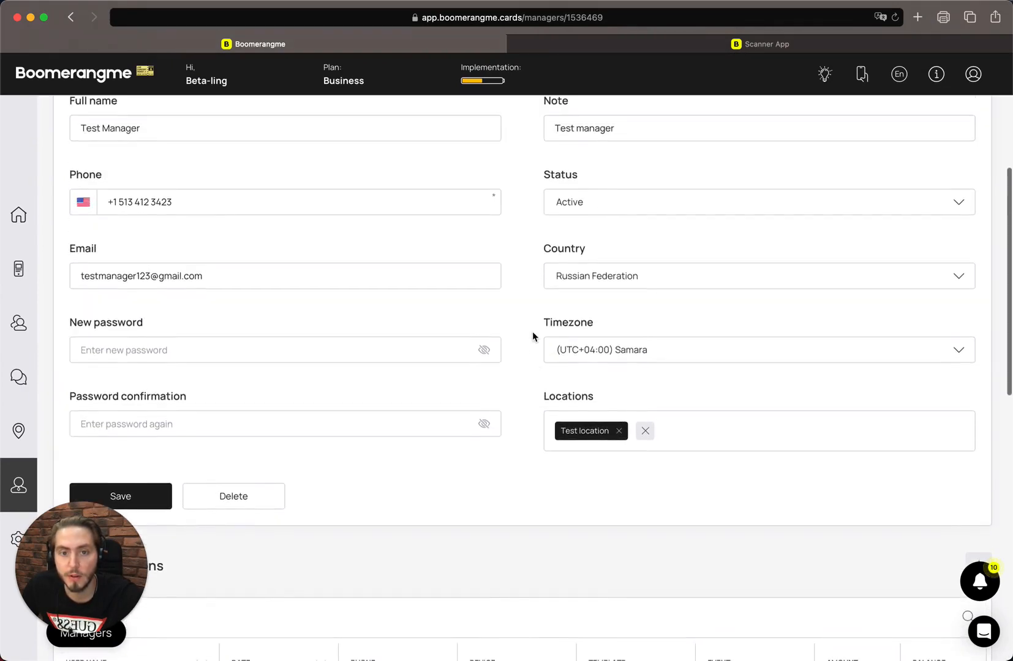
scroll(533, 337, up, 5)
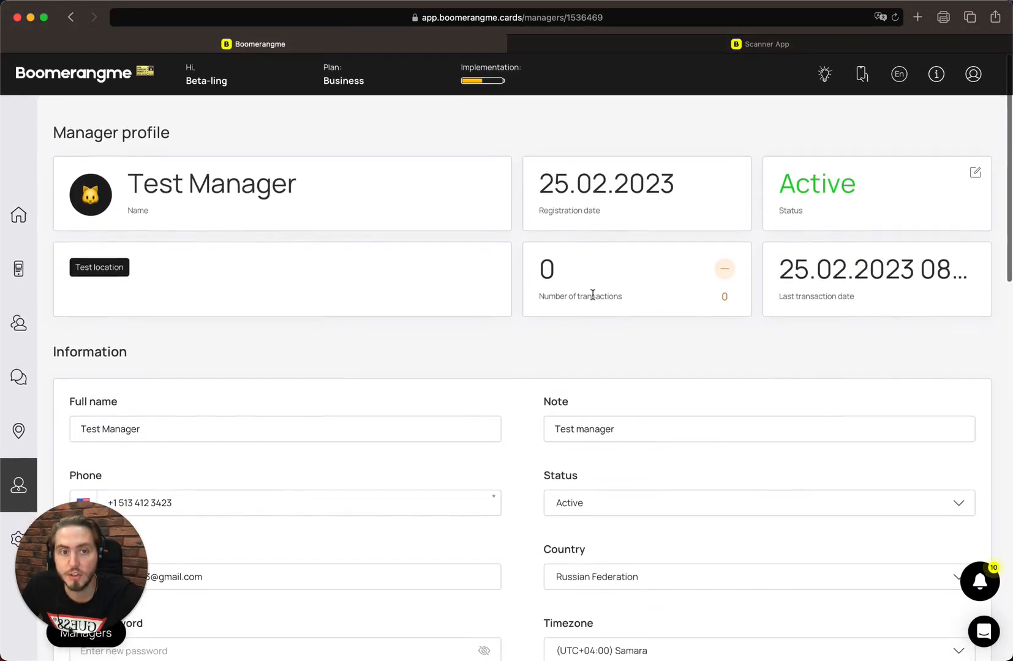
Check the status options, leaving the manager Active, and highlight the registration and transaction details.
click(975, 173)
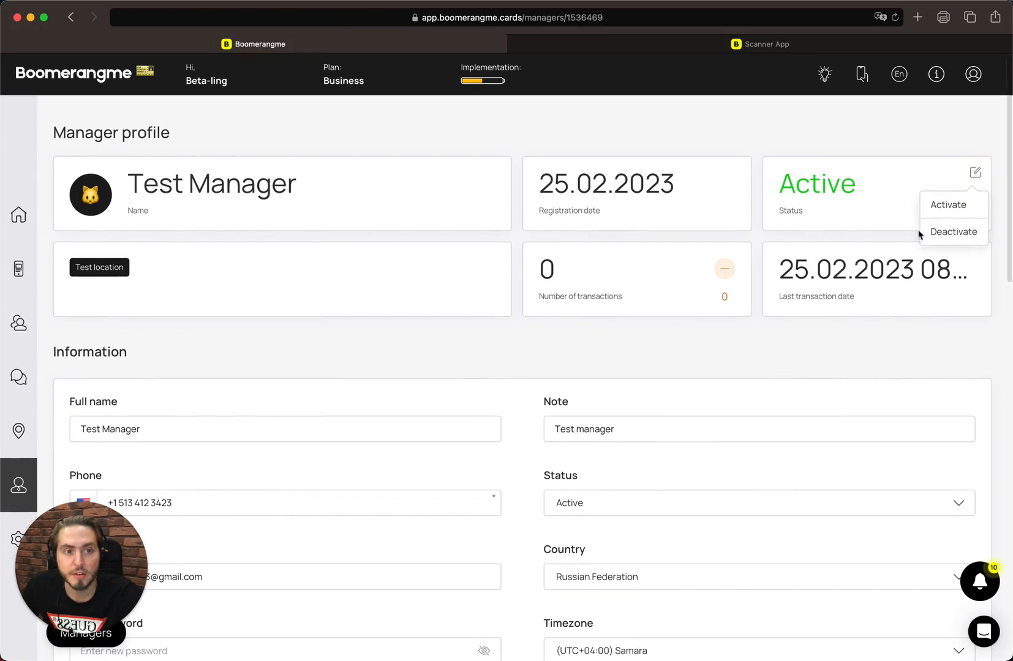
click(836, 188)
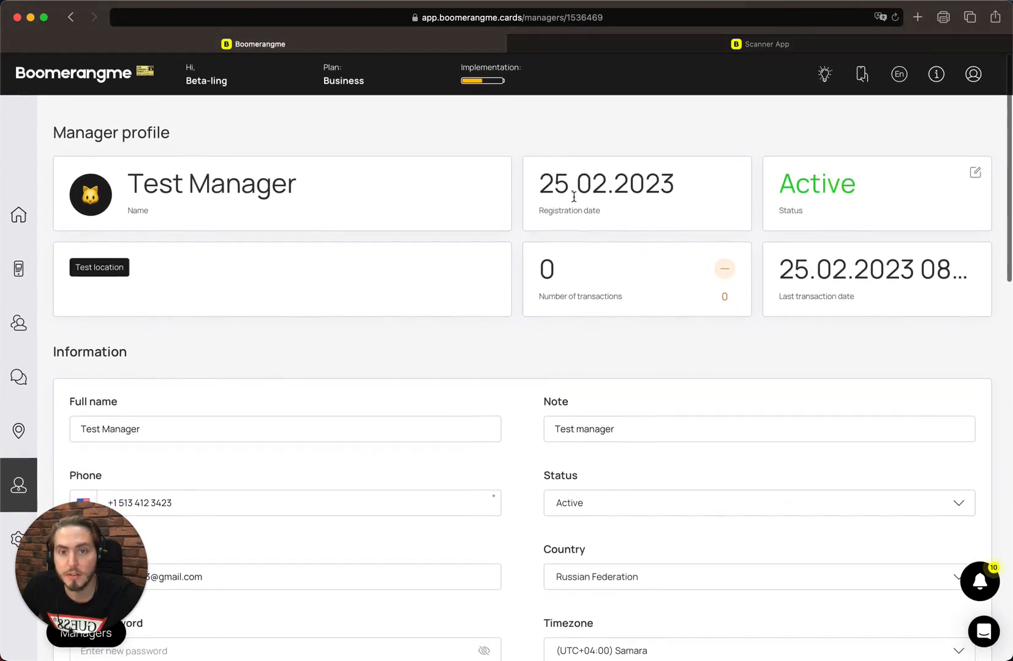
triple_click(552, 184)
triple_click(544, 270)
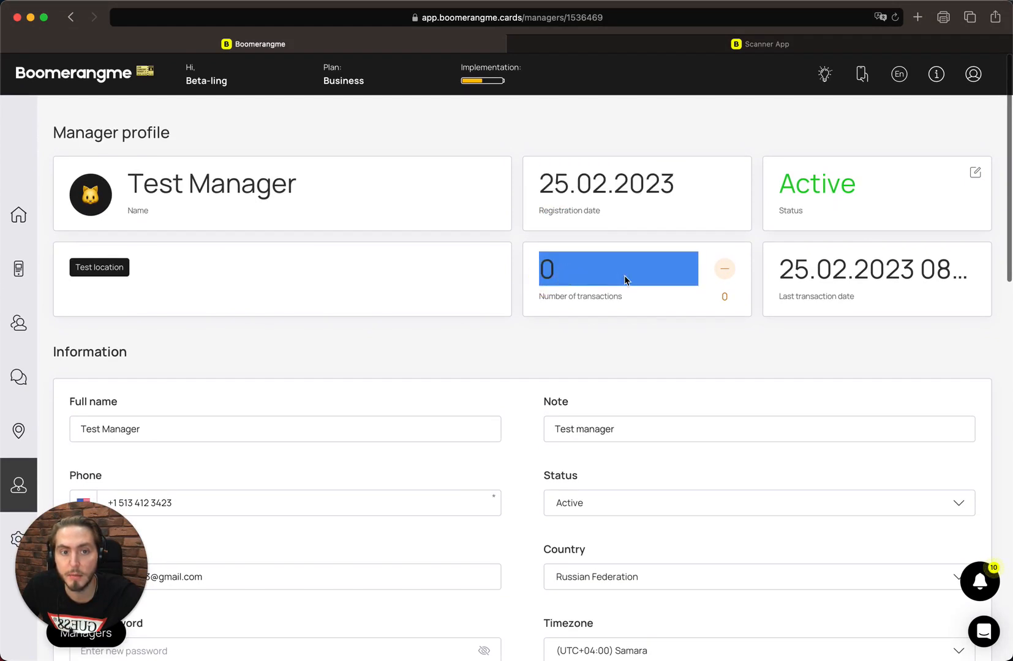
click(625, 279)
double_click(809, 268)
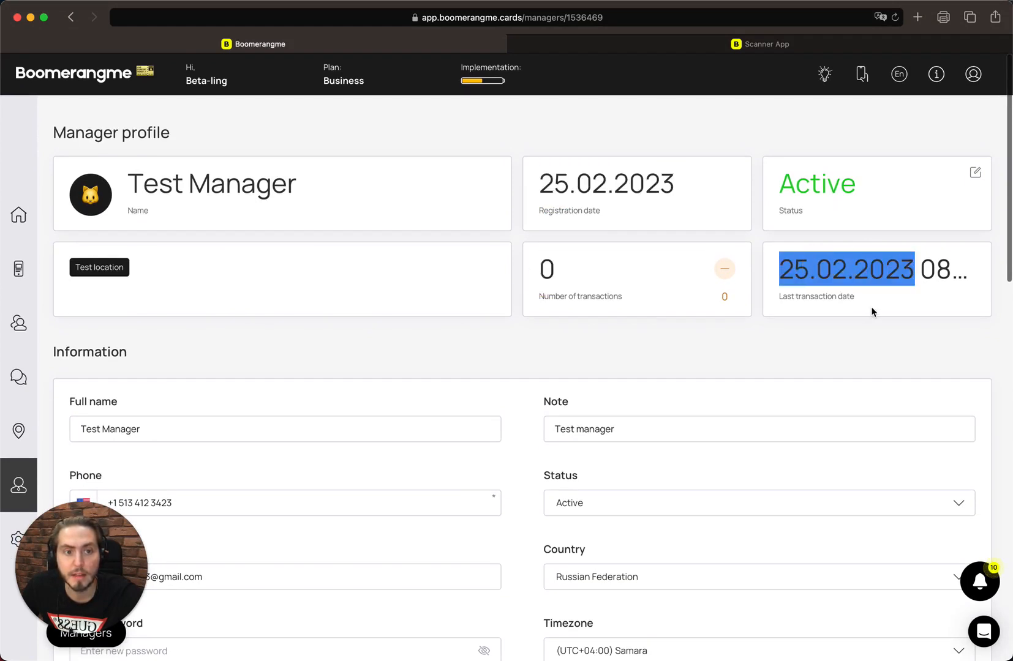
Review the Information form and Last transactions table, then return to the Managers list.
scroll(678, 300, down, 2)
scroll(534, 297, down, 2)
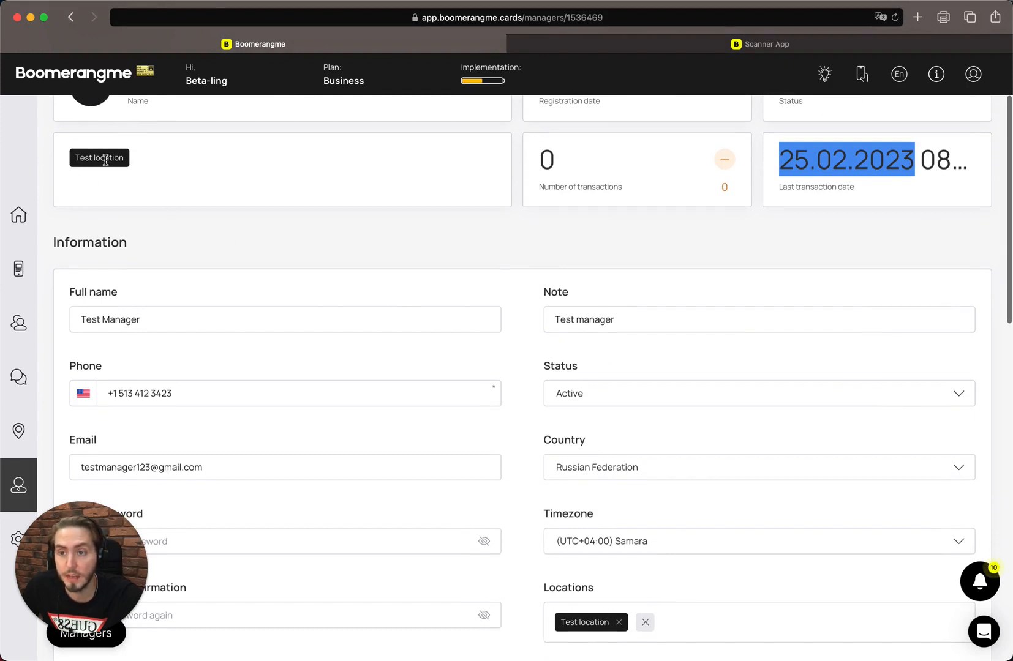
scroll(202, 202, down, 1)
scroll(317, 204, down, 3)
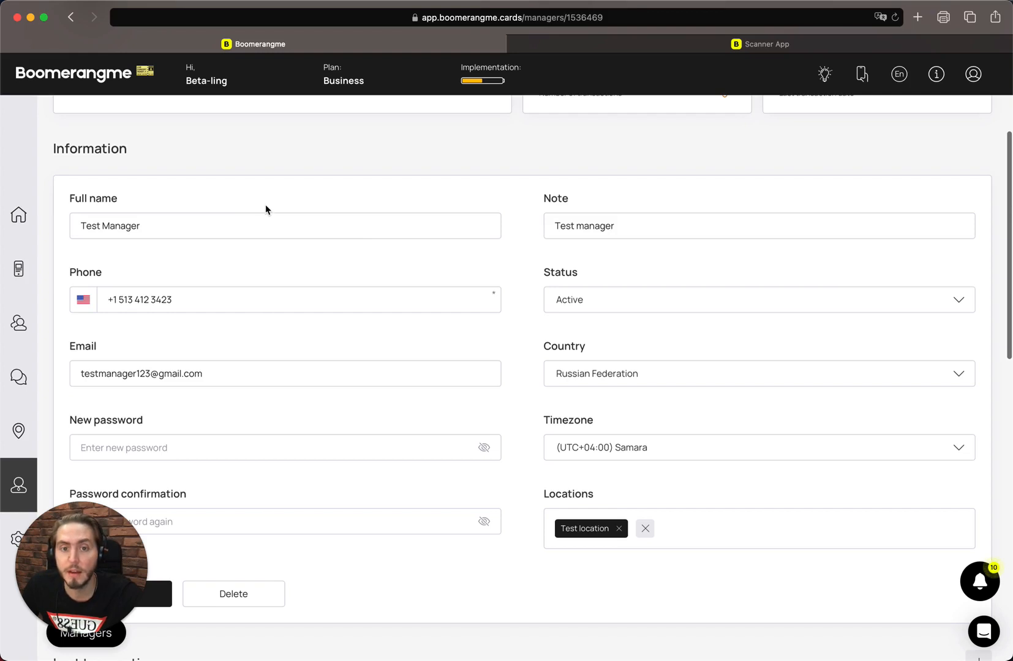
click(242, 231)
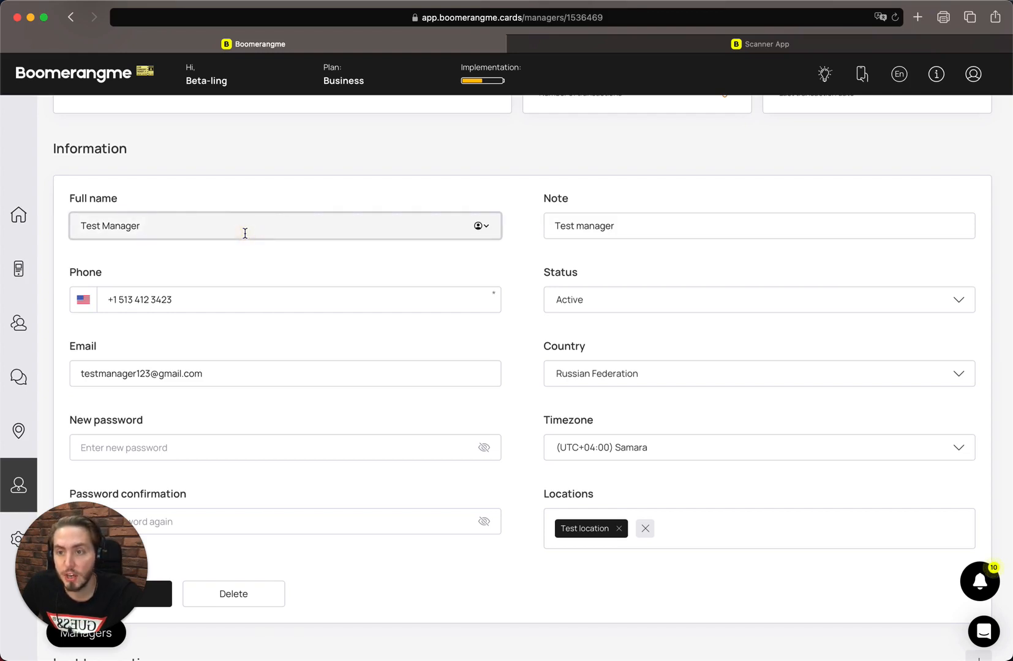
scroll(358, 196, down, 3)
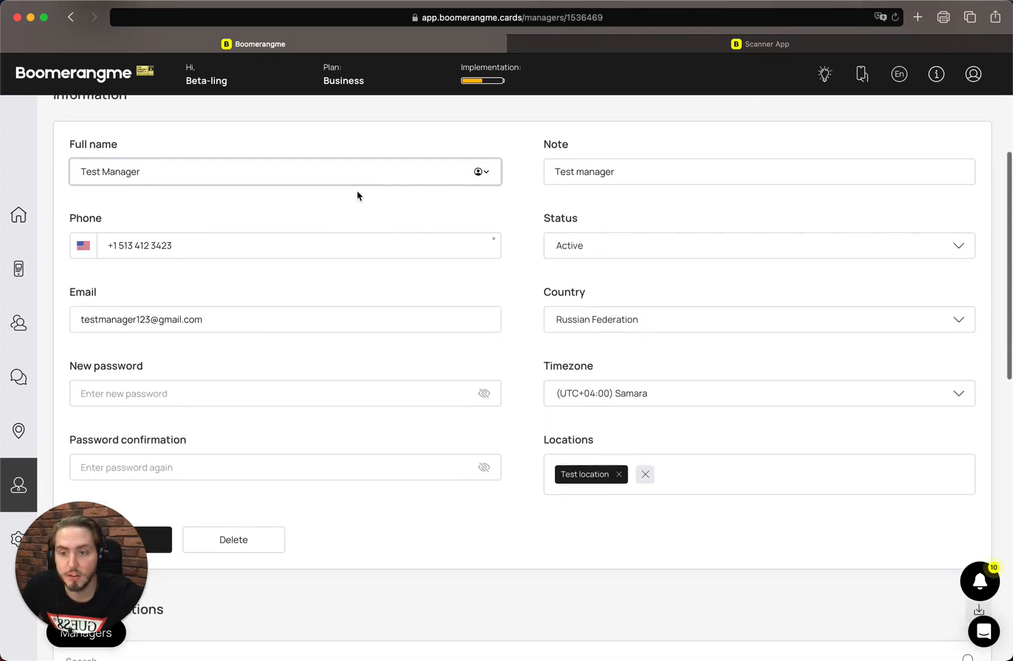
scroll(358, 196, down, 2)
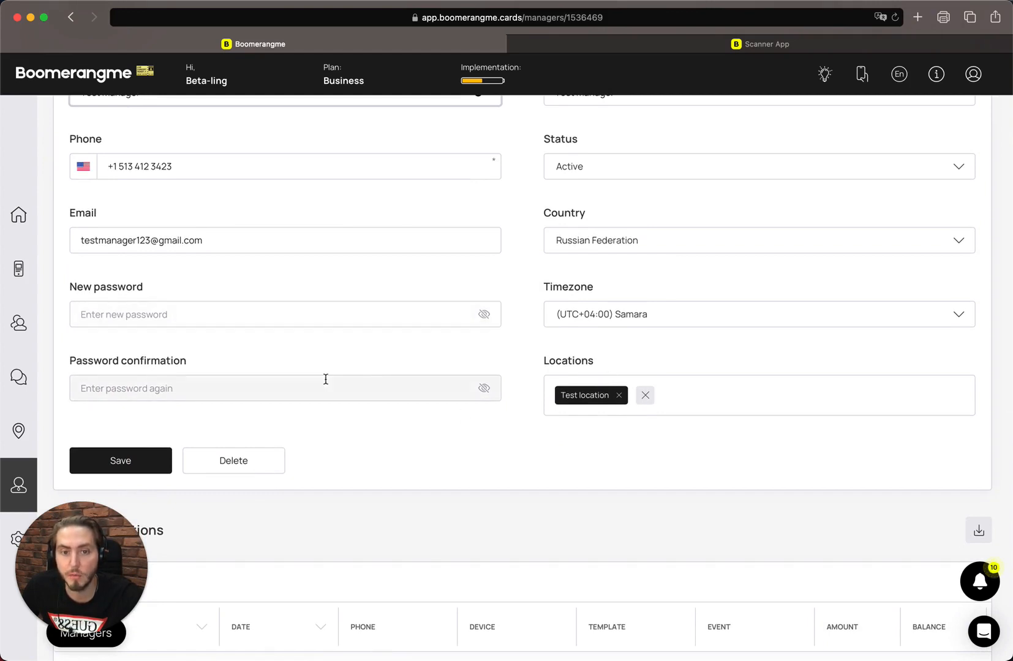
scroll(326, 380, down, 1)
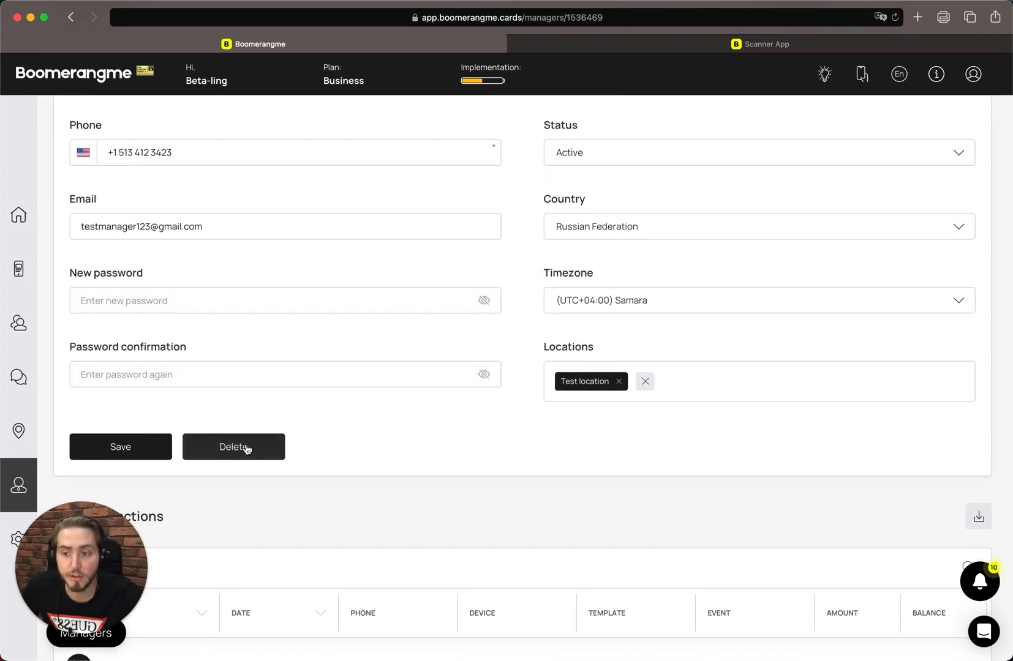
scroll(247, 450, down, 5)
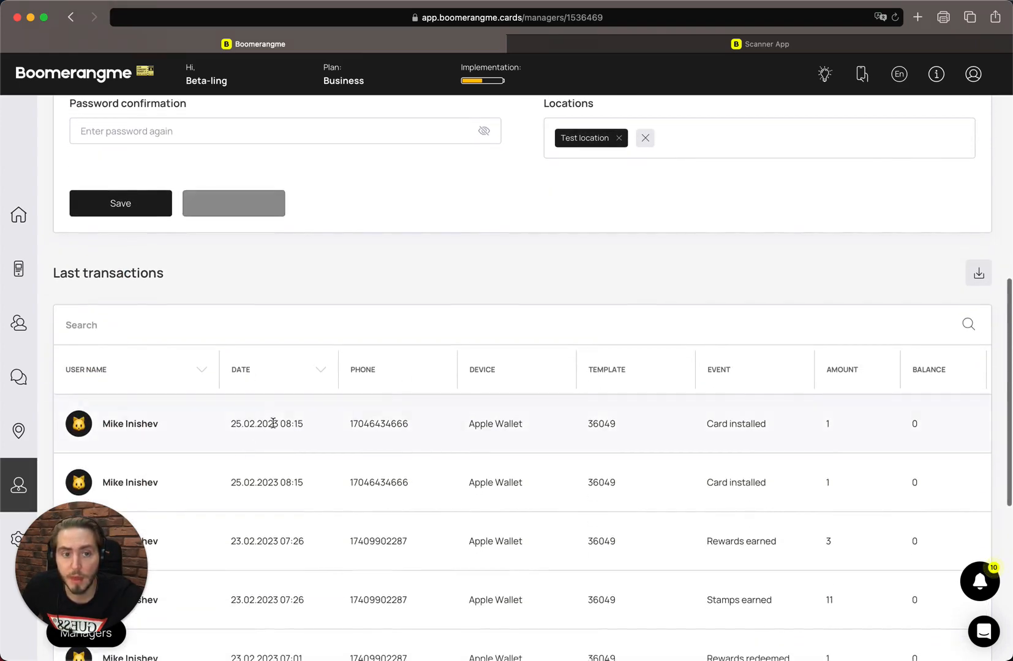
scroll(360, 300, down, 1)
scroll(360, 300, up, 10)
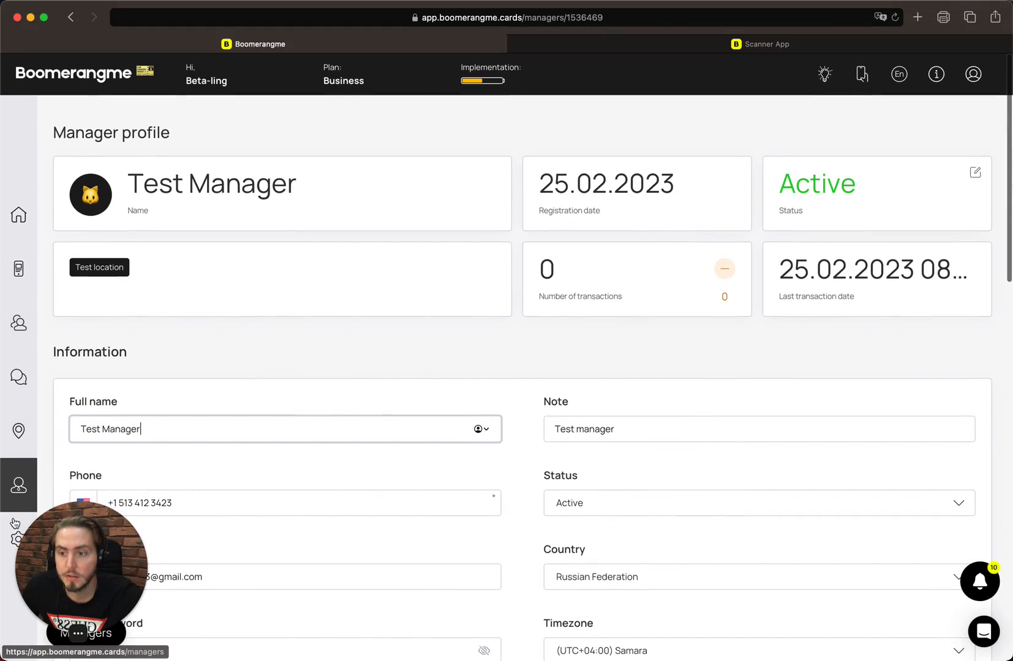
click(20, 483)
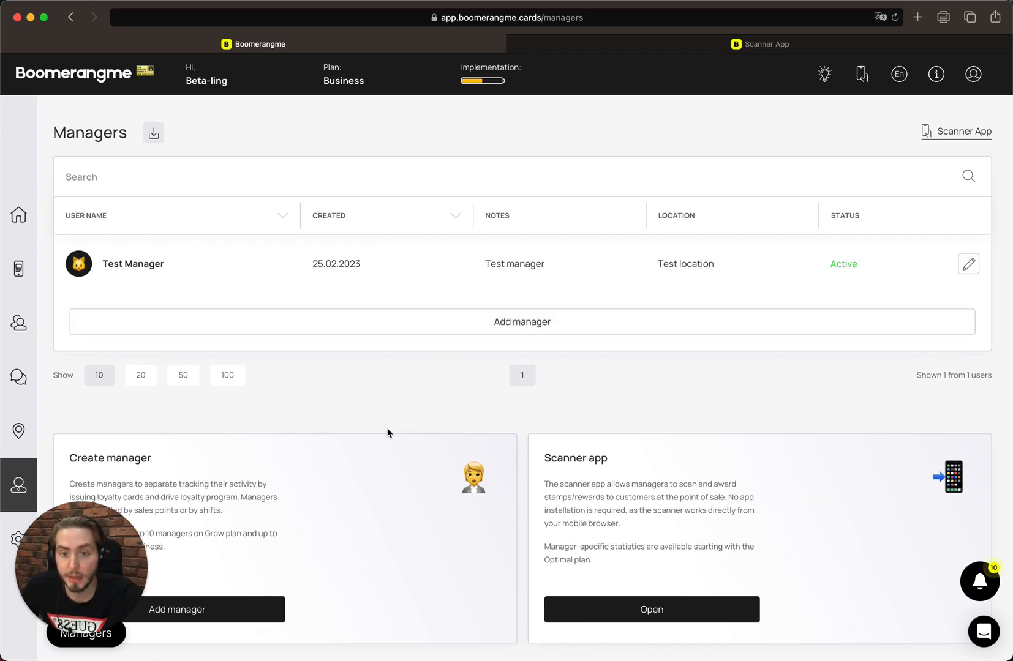
click(684, 319)
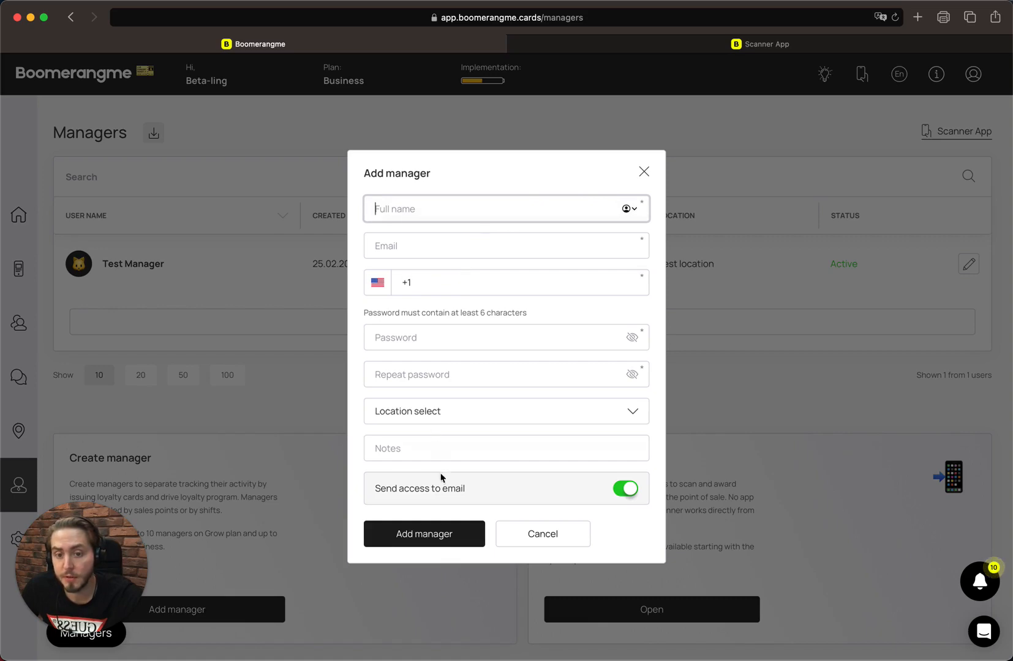
click(514, 534)
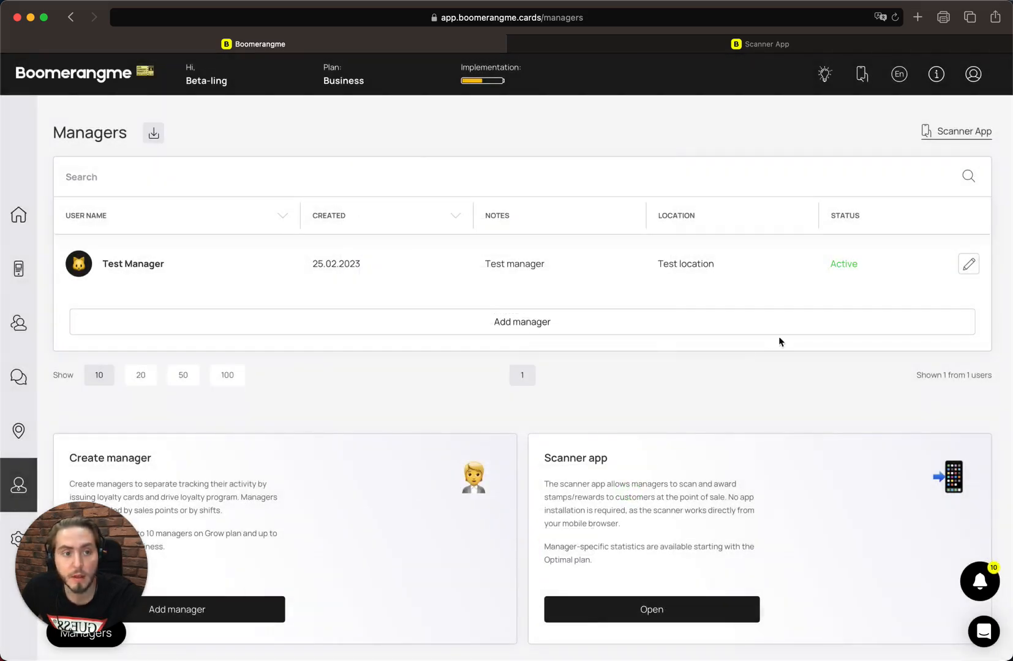
click(967, 257)
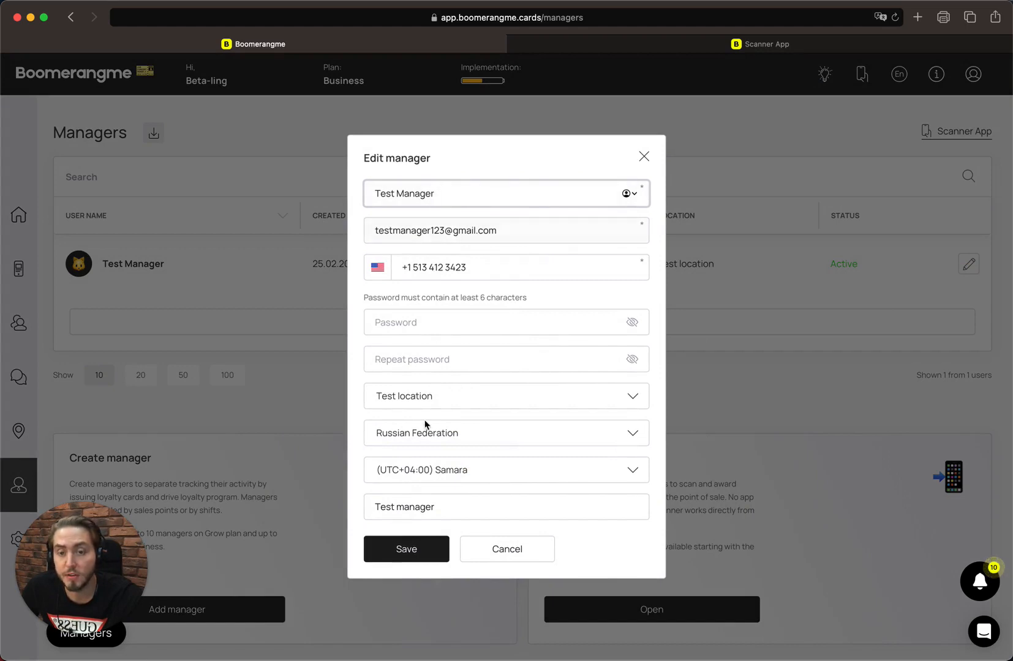
click(488, 551)
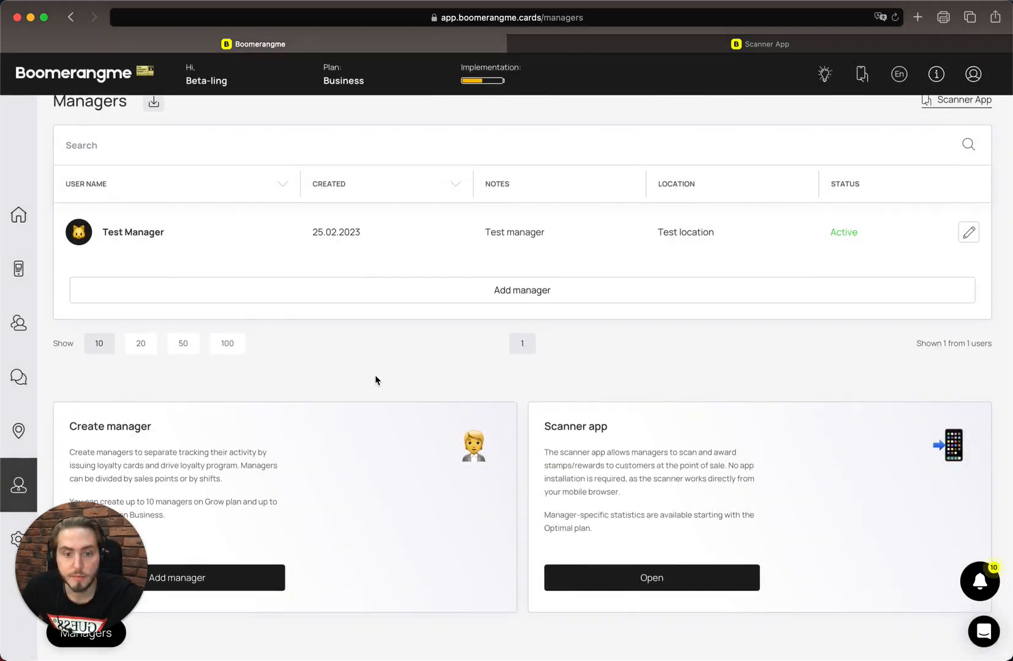
Export the Managers list, which holds the single user Test Manager.
scroll(376, 381, up, 1)
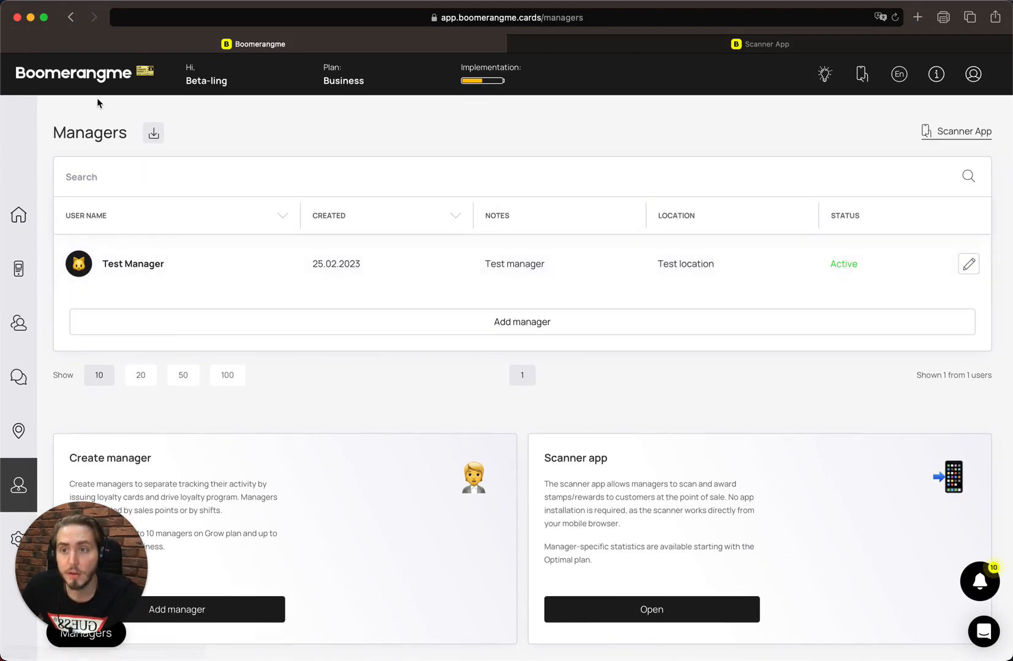
click(154, 133)
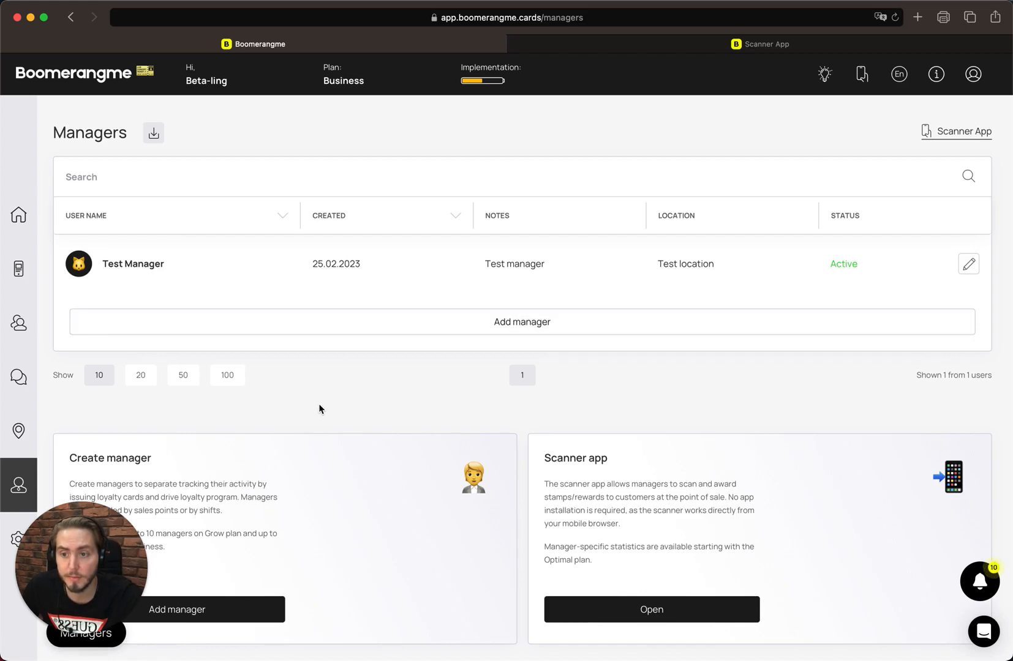
scroll(318, 408, down, 2)
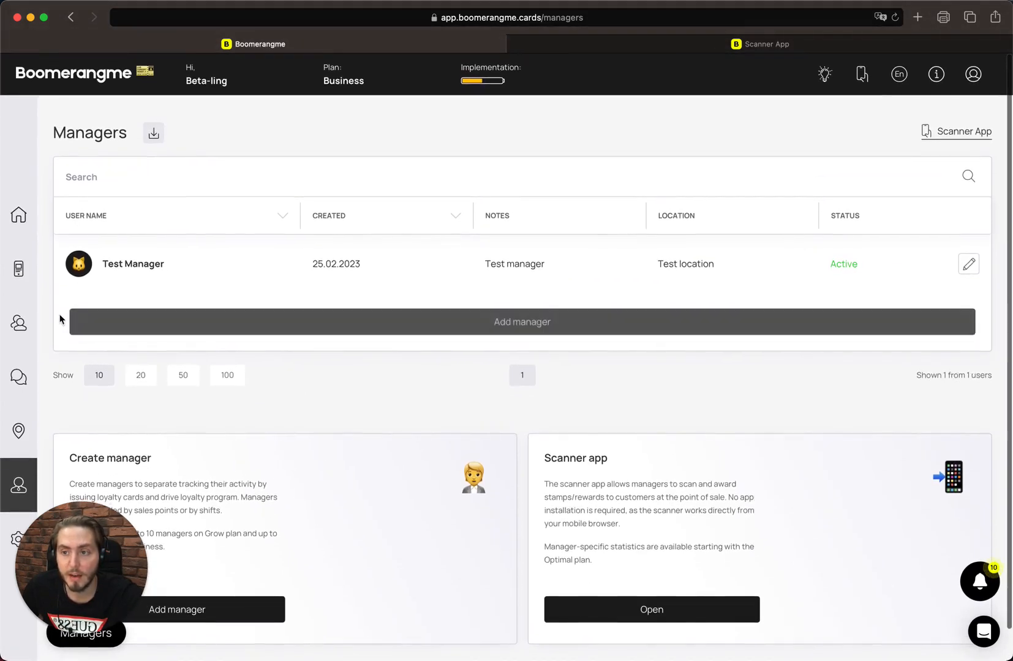